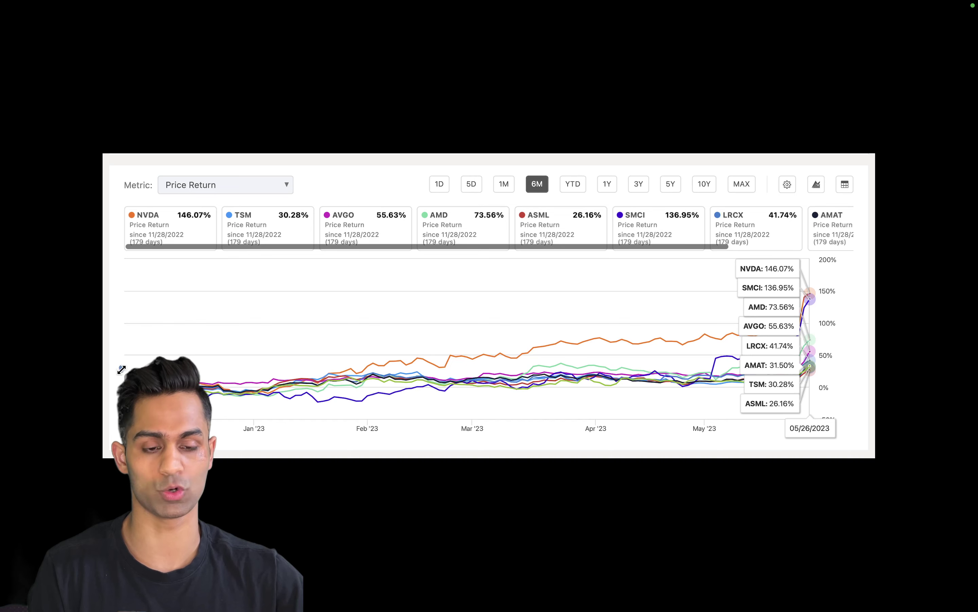
# Step: Examine the semiconductor returns on the six-month price return chart and market heat map, marking NVDA, AMD, NXPI, ON, QCOM and INTC
pyautogui.moveTo(157, 440); pyautogui.dragTo(833, 441)
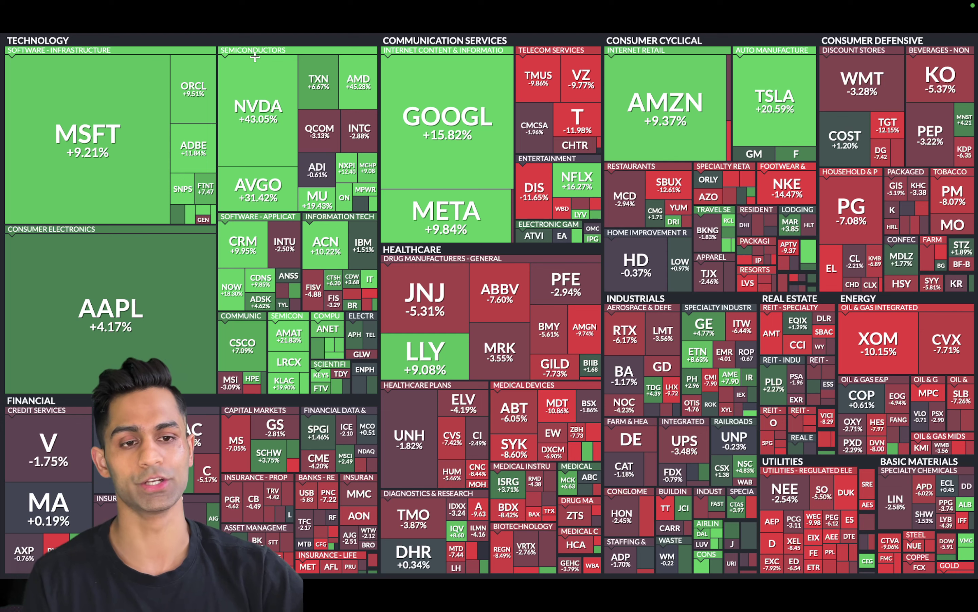
pyautogui.moveTo(224, 73); pyautogui.dragTo(290, 142)
pyautogui.moveTo(344, 66); pyautogui.dragTo(397, 120)
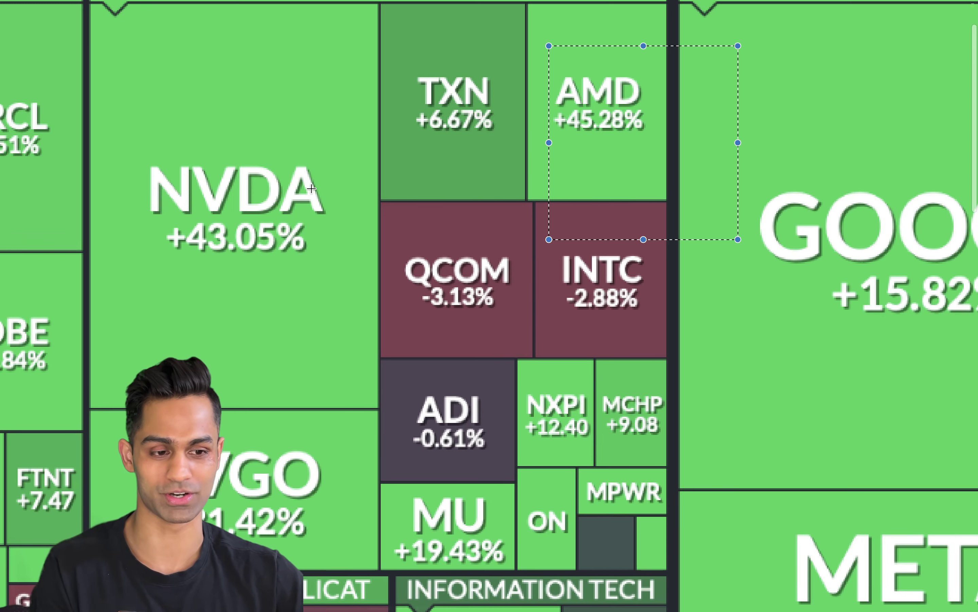
pyautogui.moveTo(523, 390); pyautogui.dragTo(595, 448)
pyautogui.moveTo(528, 502); pyautogui.dragTo(578, 543)
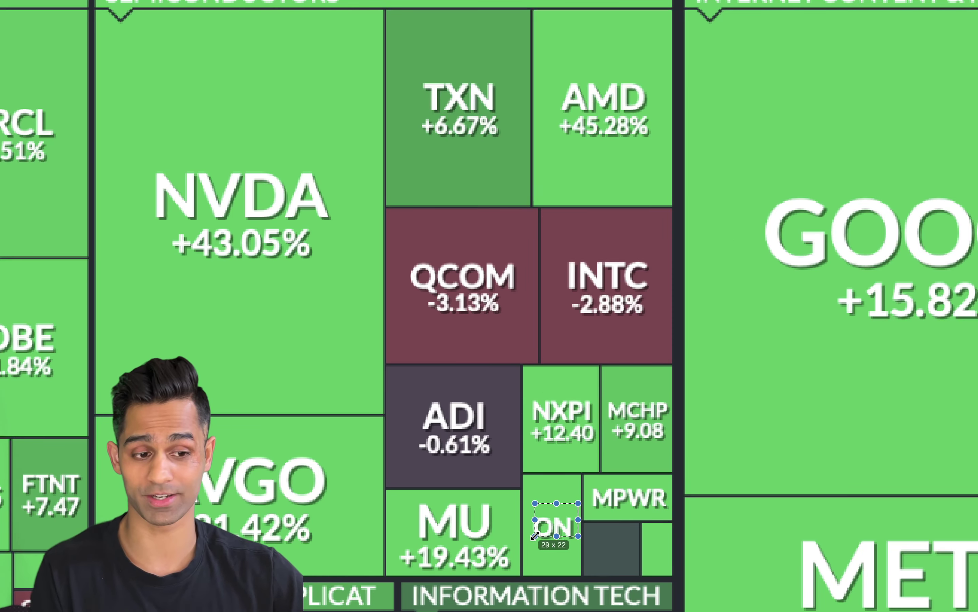
pyautogui.click(369, 444)
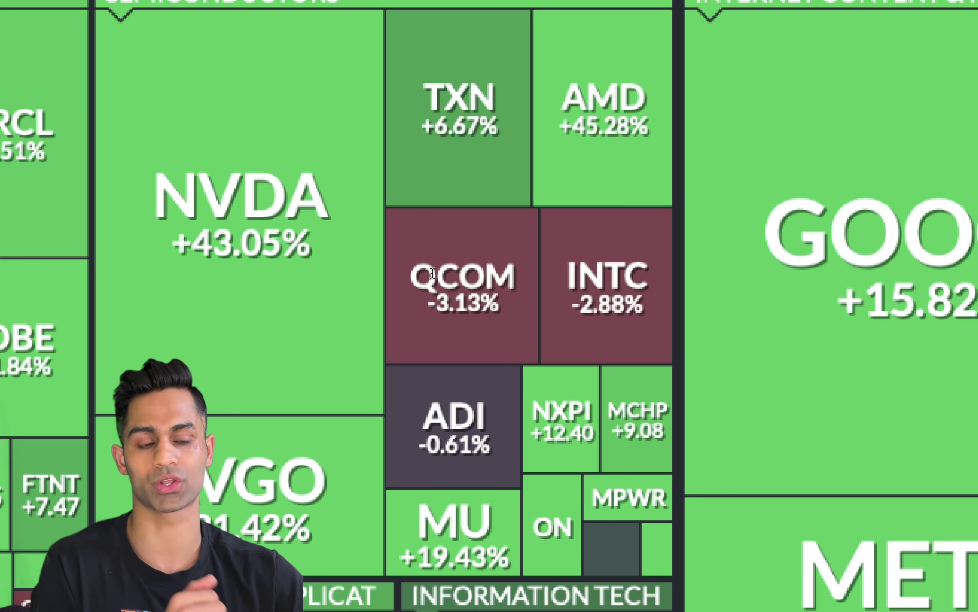
pyautogui.moveTo(395, 250); pyautogui.dragTo(663, 322)
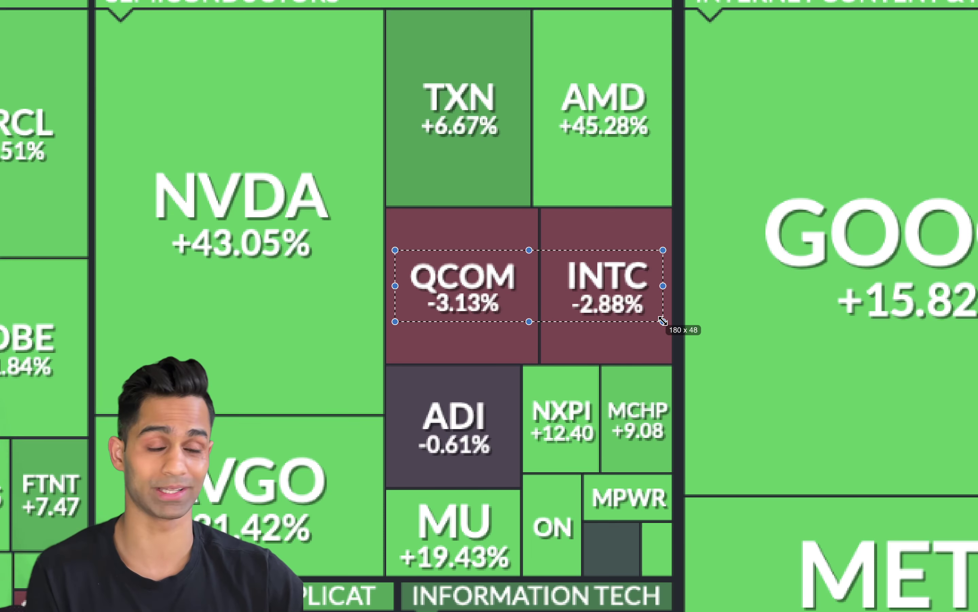
pyautogui.click(637, 361)
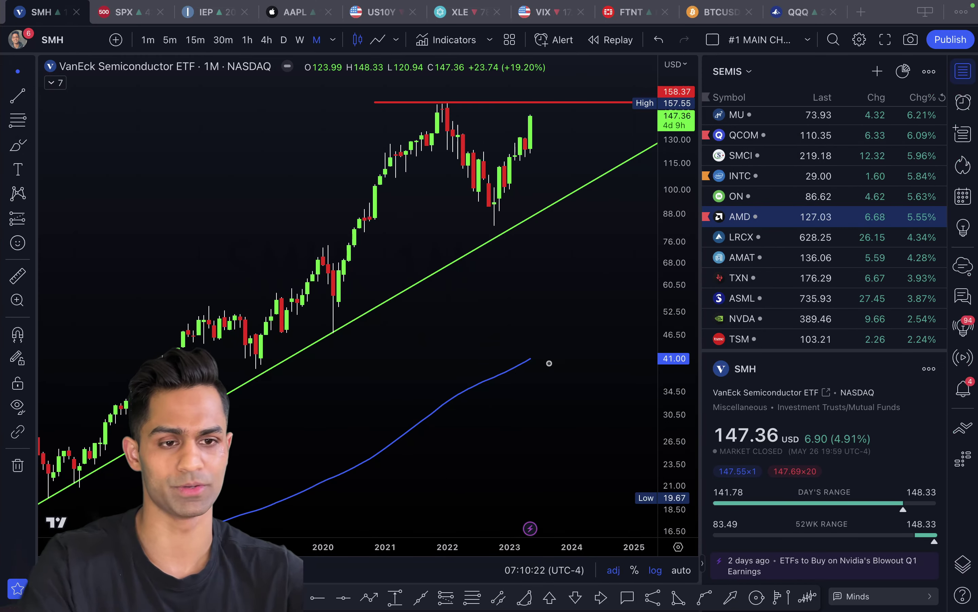
# Step: Search for the symbol ADI in TradingView, leaving the SMH chart in place
pyautogui.write('ADI')
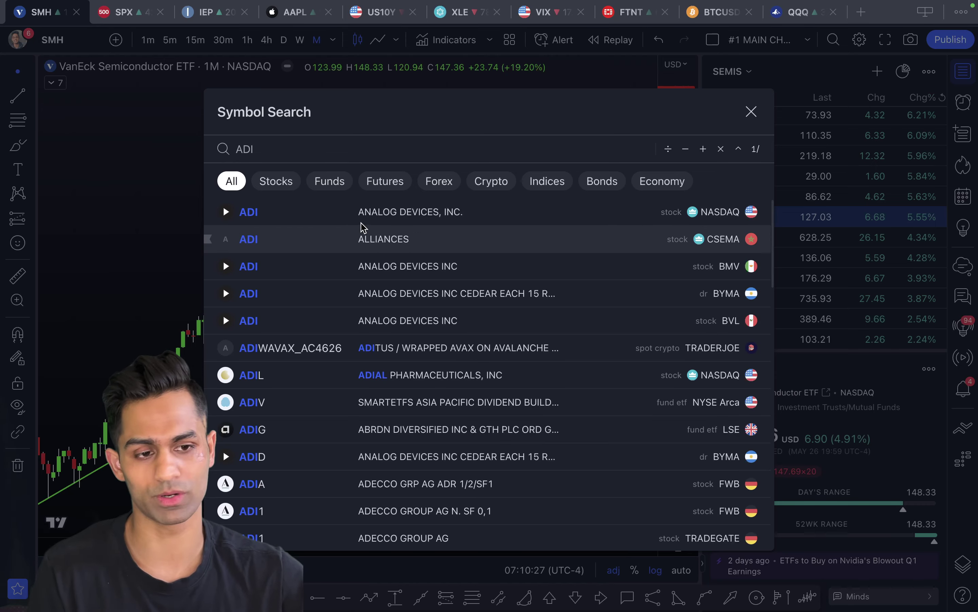
pyautogui.press('Escape')
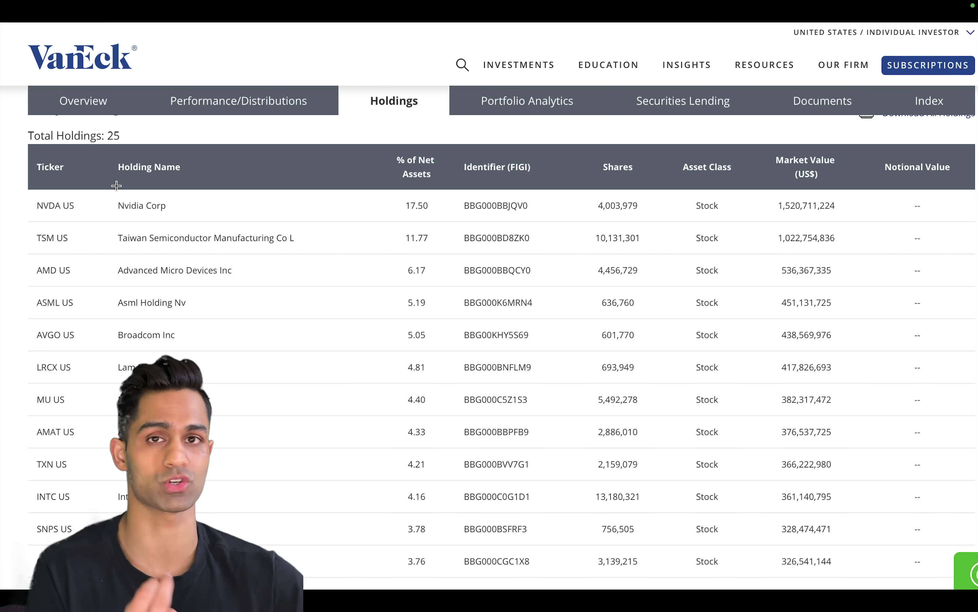
# Step: Mark the top rows of the VanEck semiconductor ETF's holdings table, from NVDA down to AMAT
pyautogui.moveTo(107, 188); pyautogui.dragTo(301, 452)
pyautogui.press('Return')
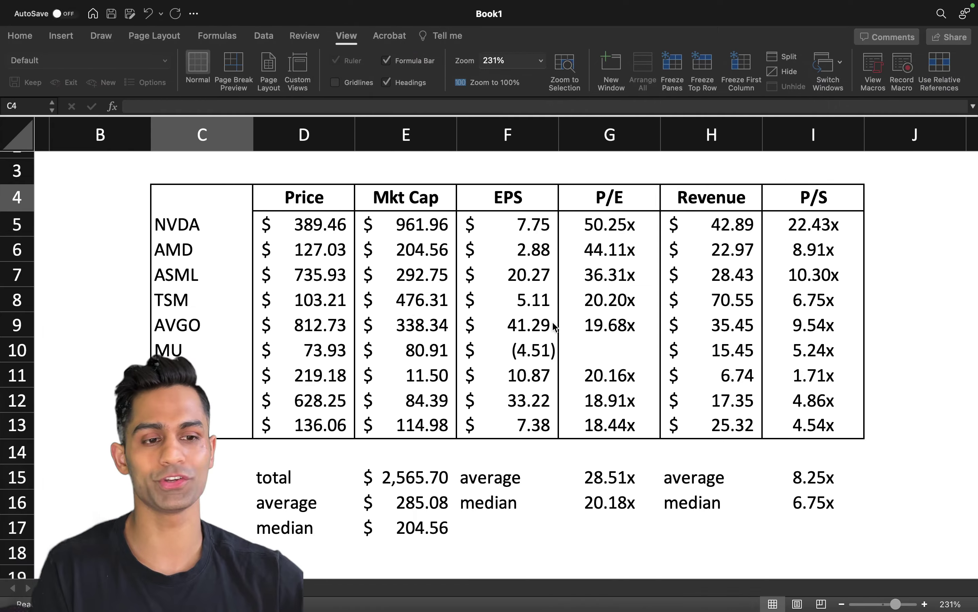
# Step: Review the peer table in Excel column by column: tickers, price, market cap, EPS, revenue, P/E and P/S
pyautogui.moveTo(219, 233); pyautogui.dragTo(210, 420)
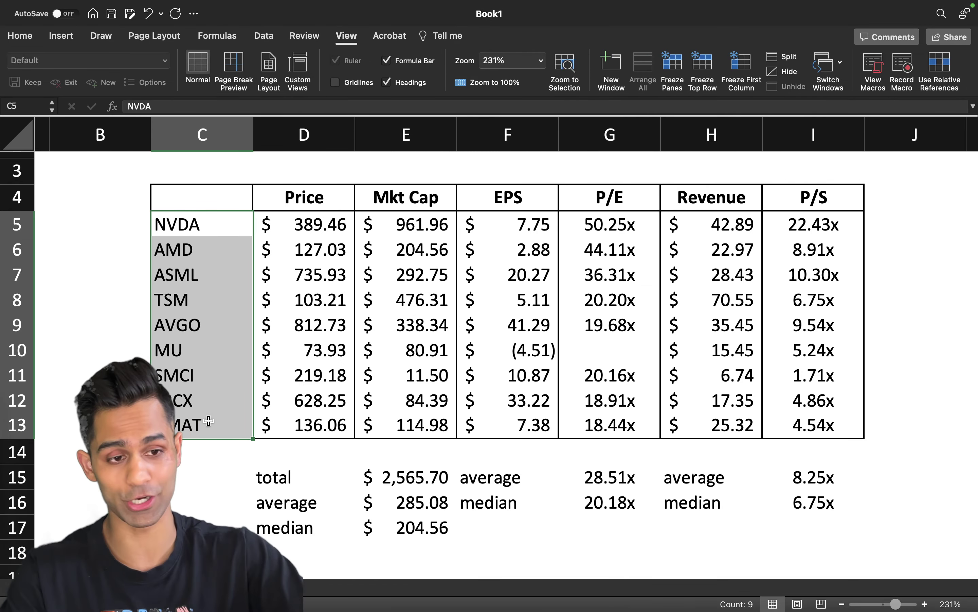
pyautogui.moveTo(322, 237); pyautogui.dragTo(332, 432)
pyautogui.moveTo(397, 238); pyautogui.dragTo(419, 423)
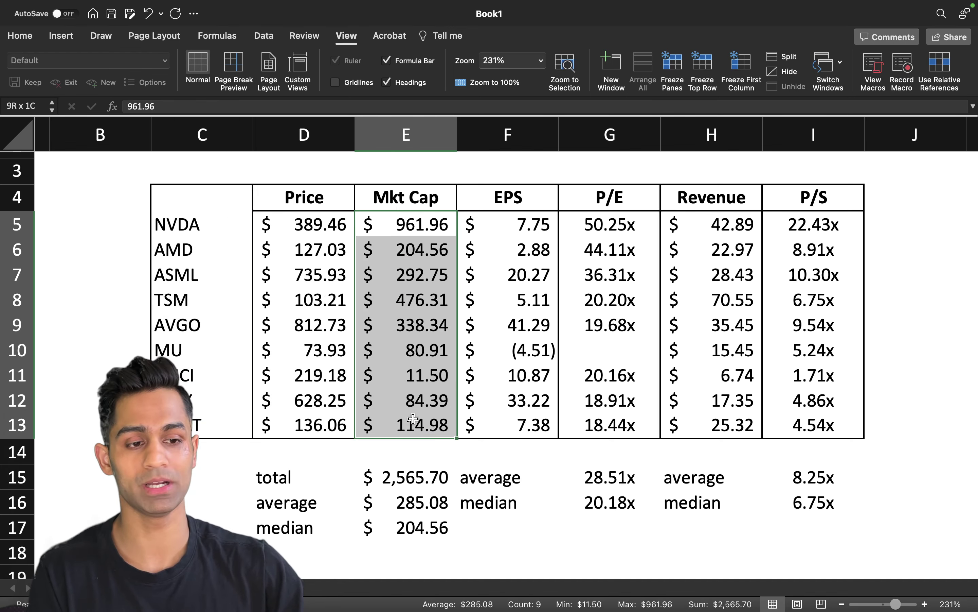
pyautogui.moveTo(541, 223); pyautogui.dragTo(540, 426)
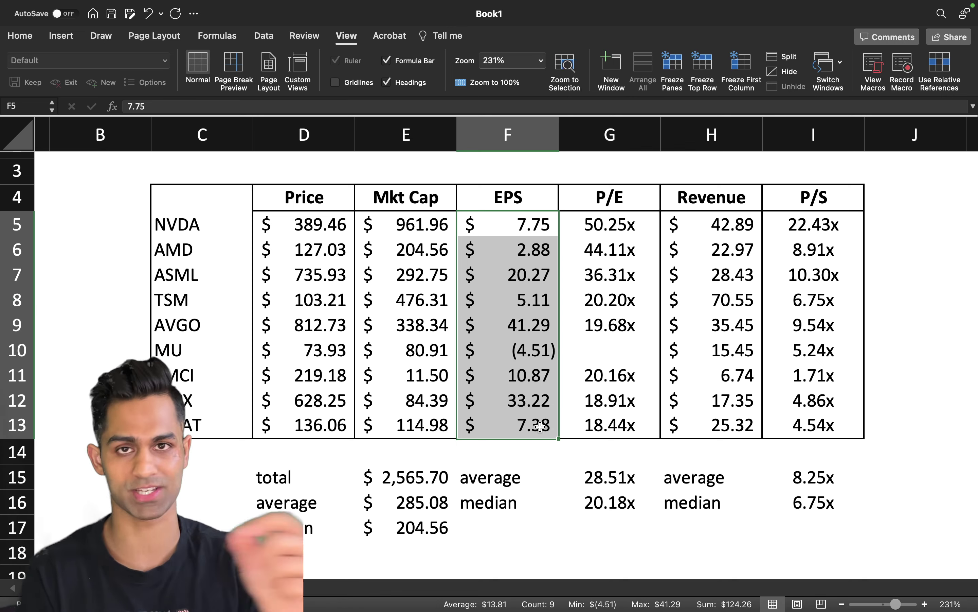
pyautogui.moveTo(701, 222); pyautogui.dragTo(706, 429)
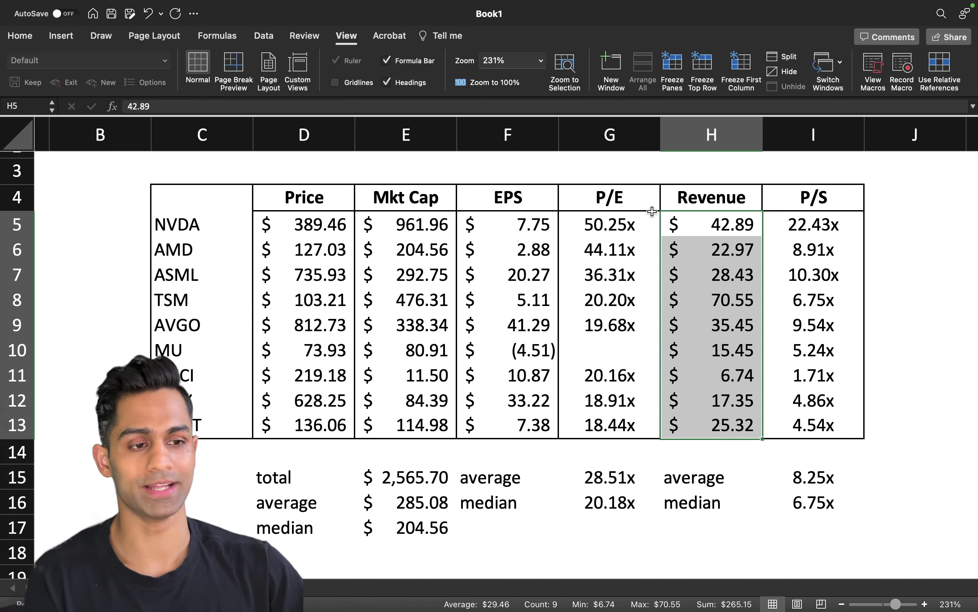
pyautogui.moveTo(652, 210); pyautogui.dragTo(651, 433)
pyautogui.moveTo(812, 201); pyautogui.dragTo(794, 430)
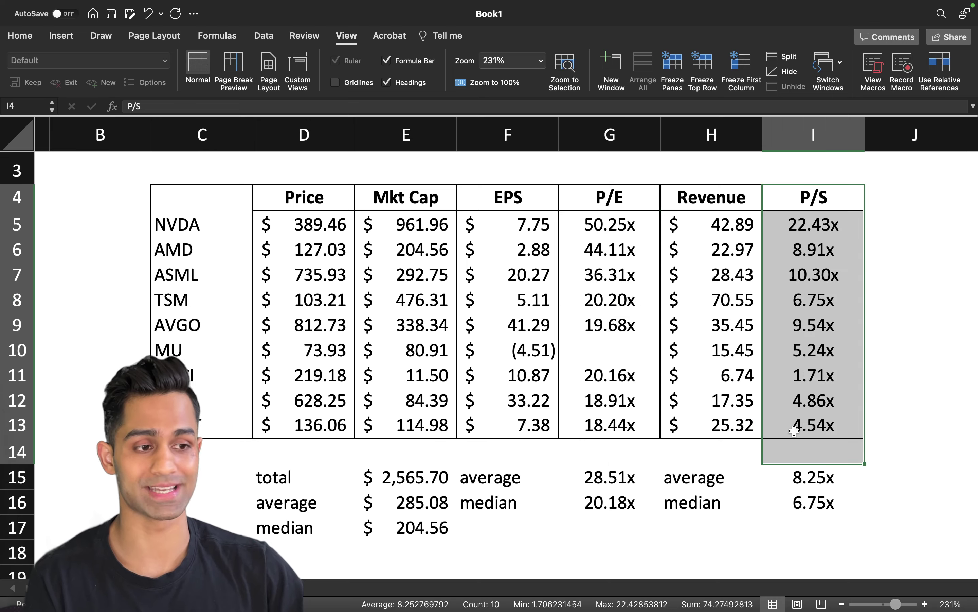
# Step: Enlarge the peer table to 305% and select NVDA's EPS in cell F5
pyautogui.scroll(1, 559, 267)
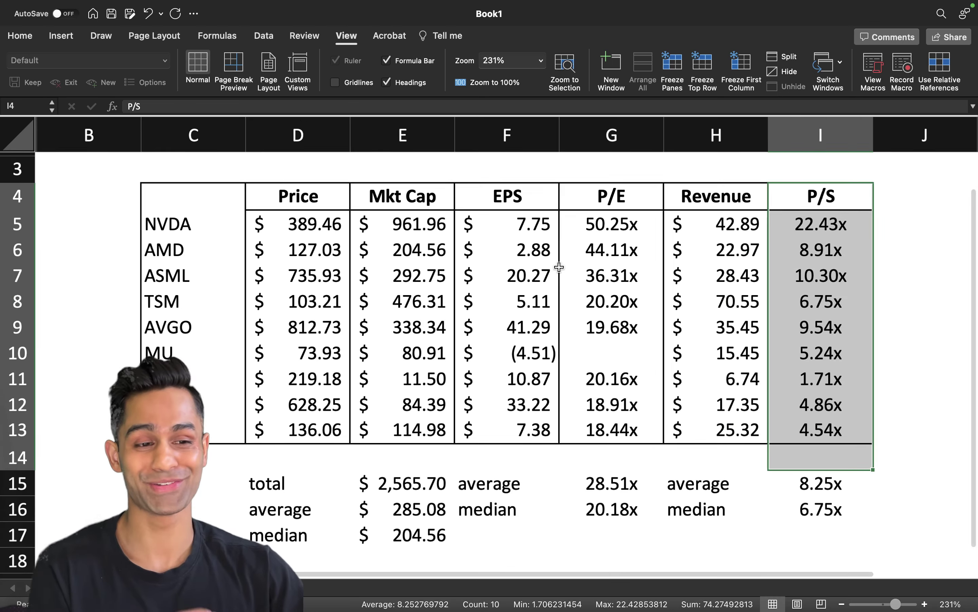
pyautogui.scroll(3, 559, 267)
pyautogui.hscroll(-5, 559, 267)
pyautogui.scroll(1, 559, 267)
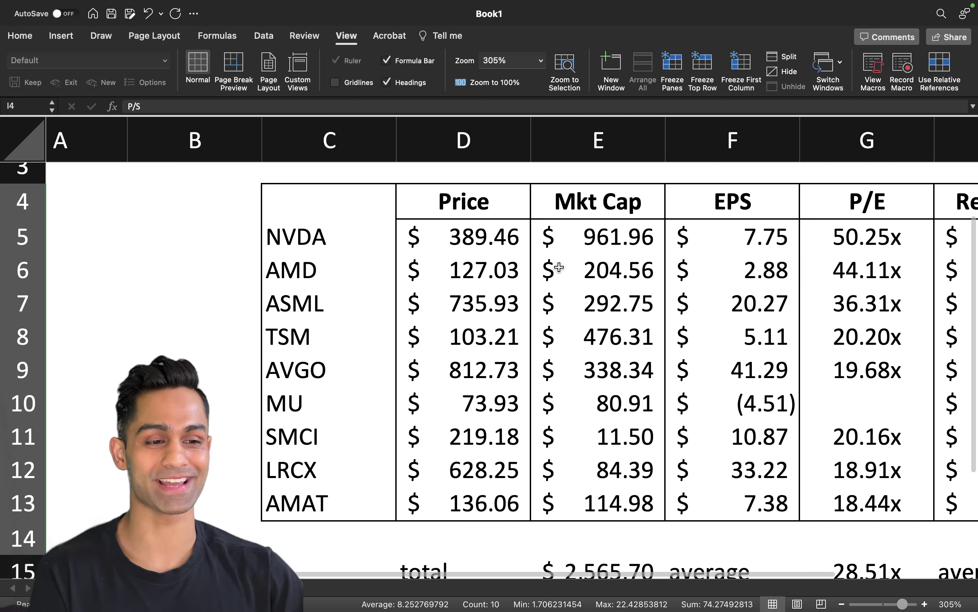
pyautogui.hscroll(2, 559, 267)
pyautogui.click(559, 257)
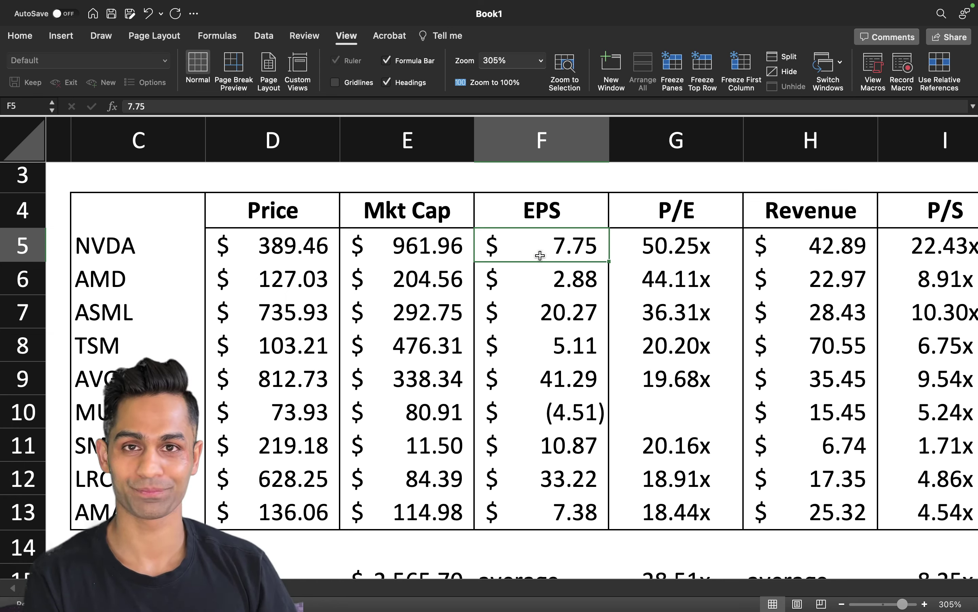
# Step: Calculate NVDA's total earnings in cell K5 with the formula =F5*2507
pyautogui.hscroll(10, 541, 255)
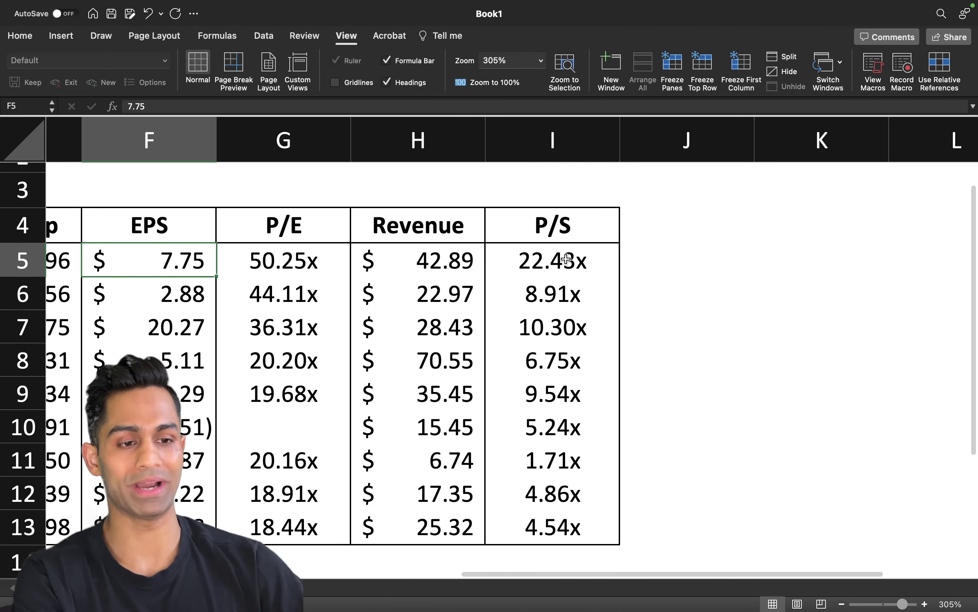
pyautogui.click(785, 253)
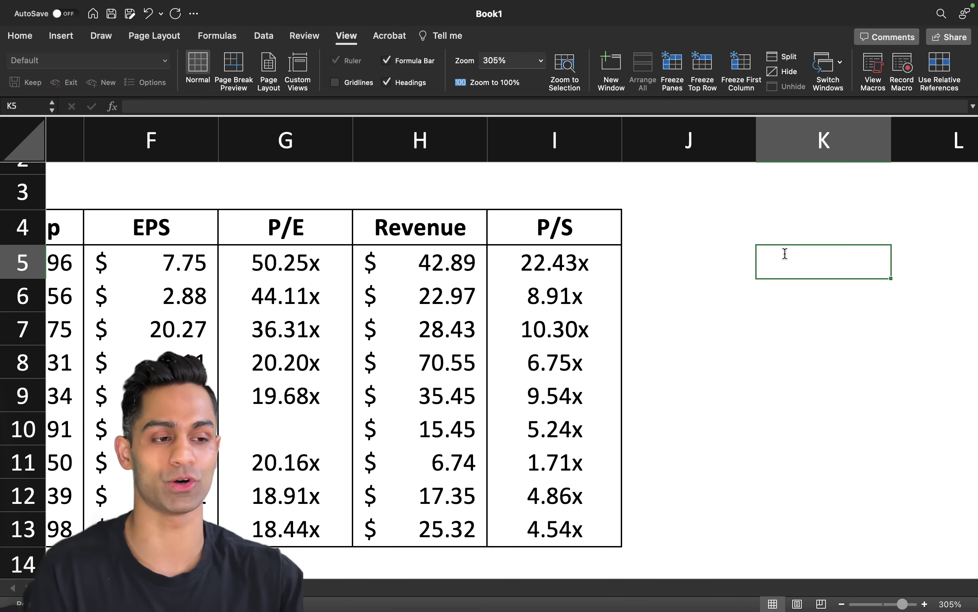
pyautogui.write('=')
pyautogui.press('Left')
pyautogui.press('Left')
pyautogui.press('Left')
pyautogui.press('Left')
pyautogui.press('Left')
pyautogui.write('*')
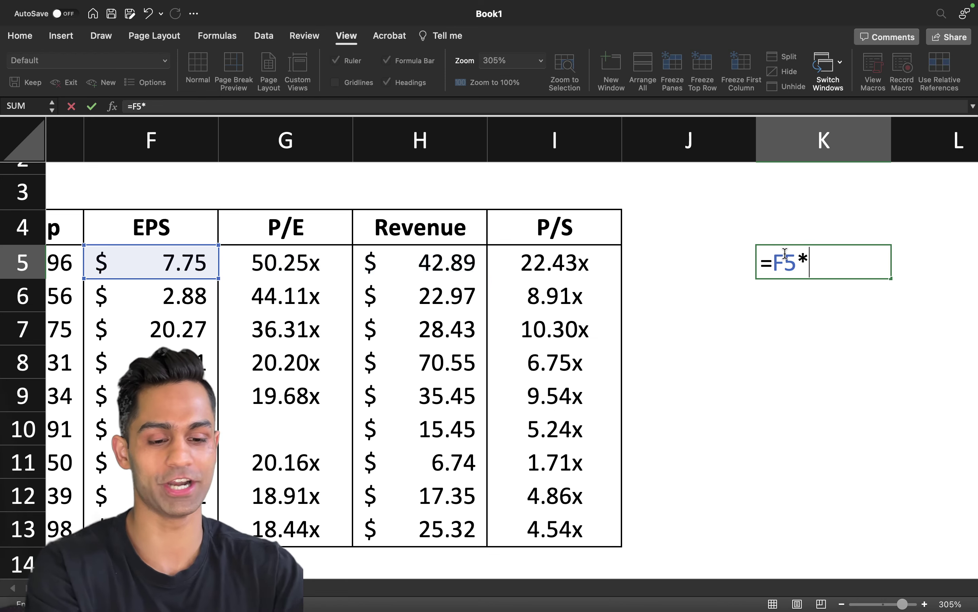
pyautogui.write('2507')
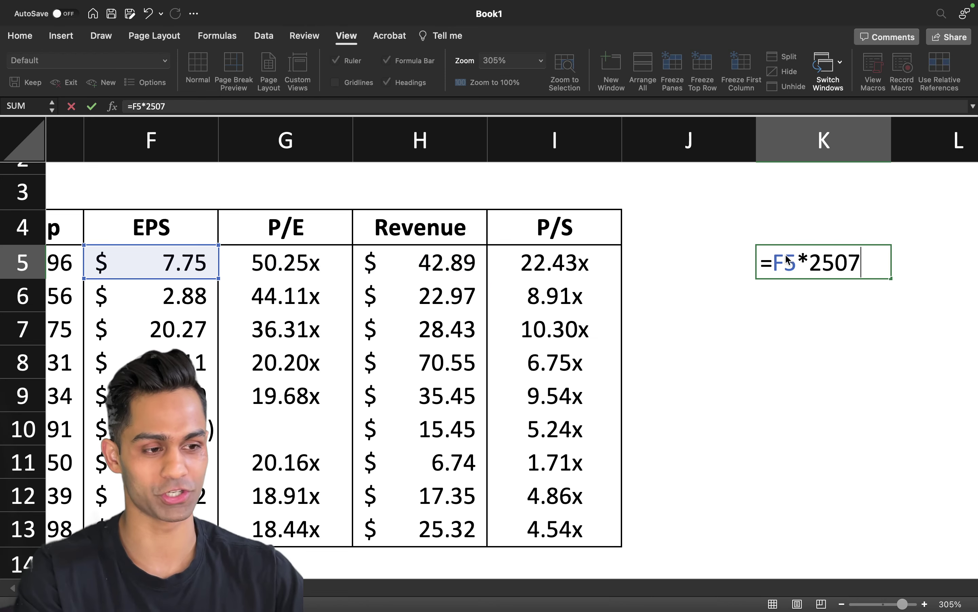
pyautogui.press('Return')
pyautogui.press('Up')
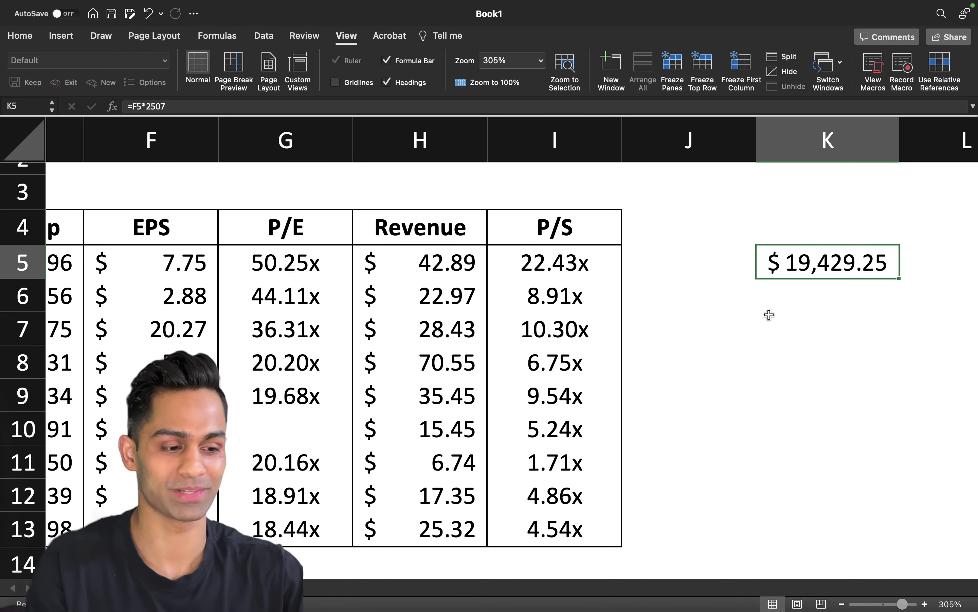
# Step: Replace the formula in cell K5 with =19.5/H5 and format the result as a percentage
pyautogui.write('=19.5/')
pyautogui.press('Left')
pyautogui.press('Left')
pyautogui.press('Left')
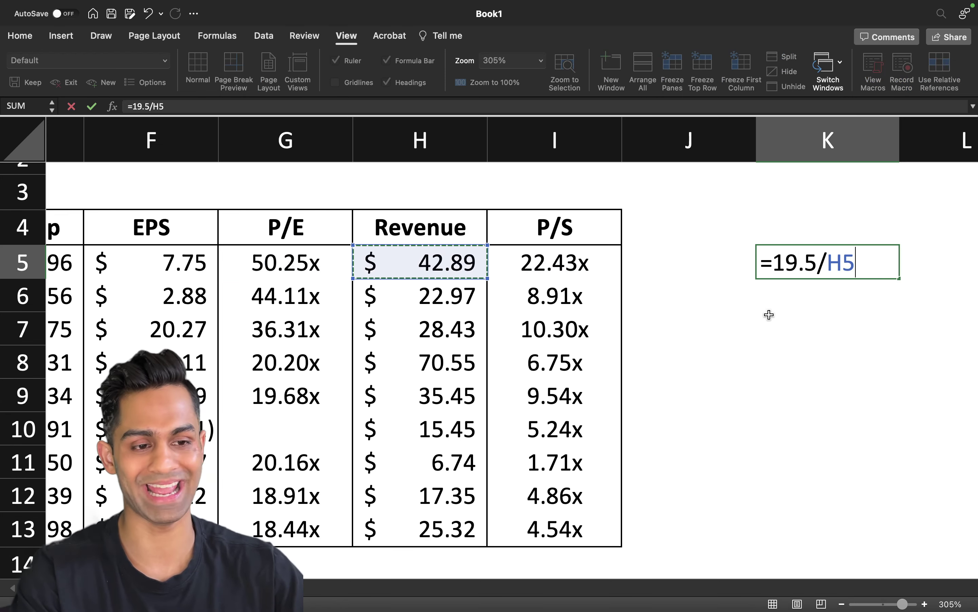
pyautogui.press('Return')
pyautogui.press('Up')
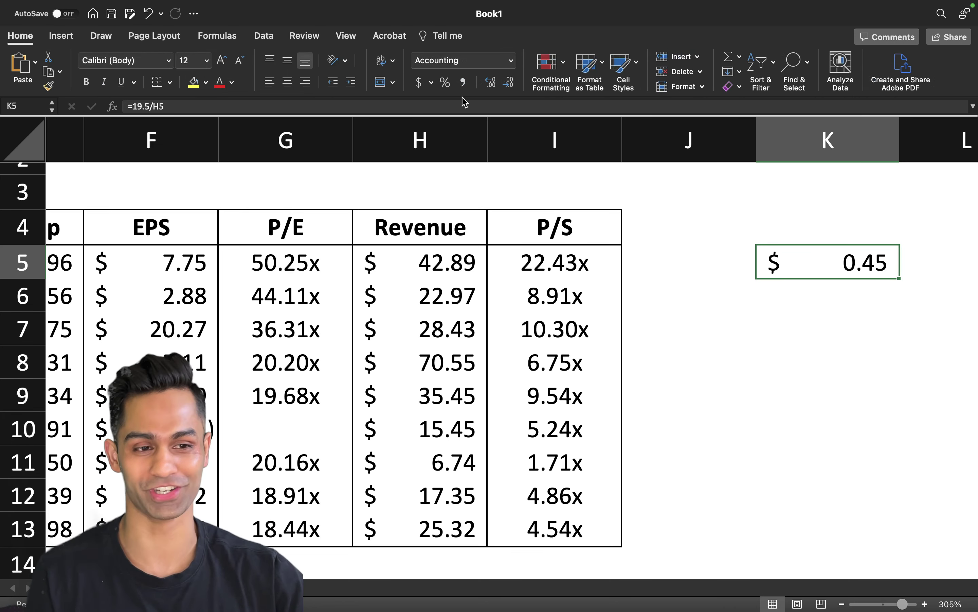
pyautogui.click(445, 82)
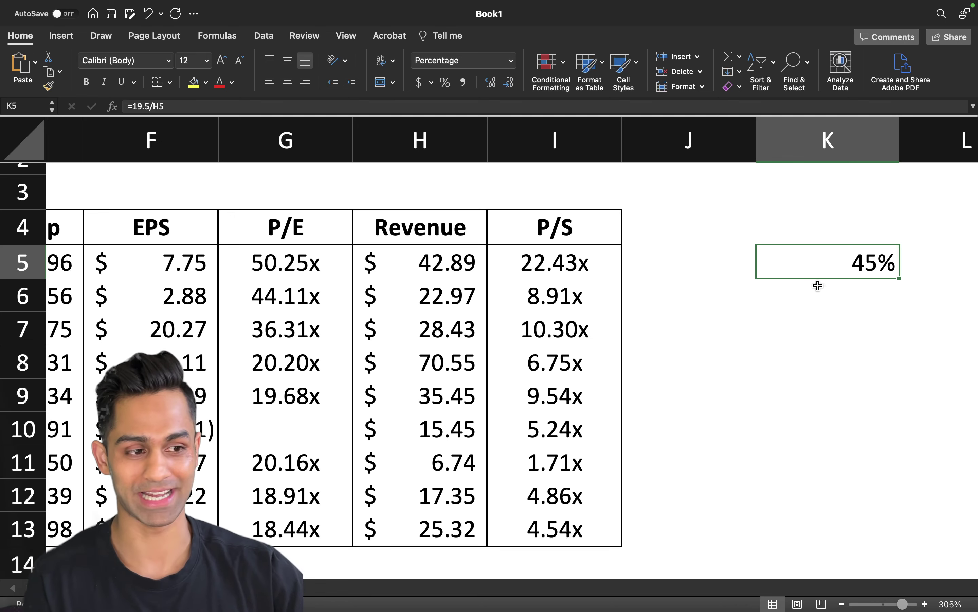
# Step: Review NVDA's price and market cap in row 5 and the peer tickers from AMD to AMAT
pyautogui.hscroll(-5, 768, 290)
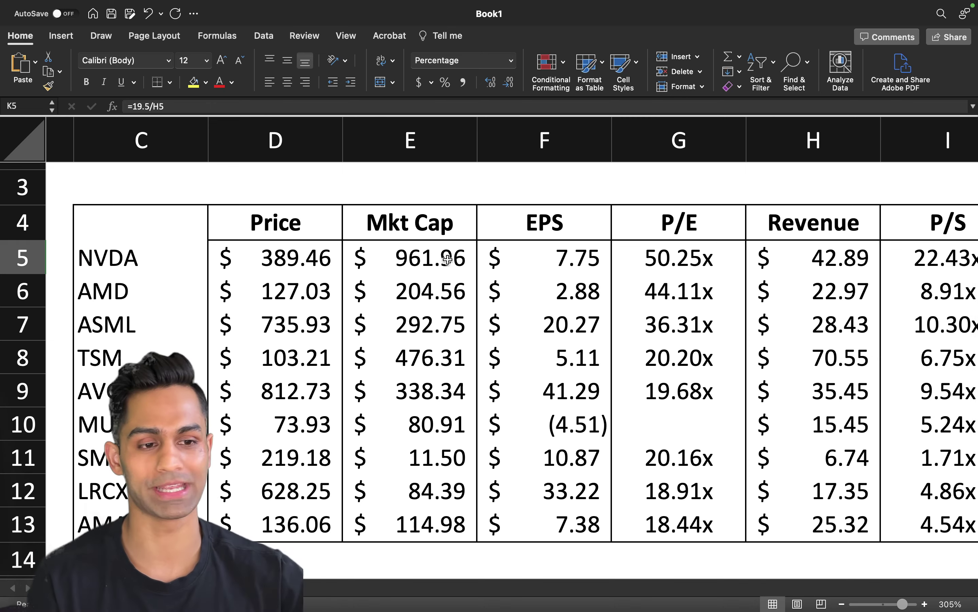
pyautogui.click(401, 270)
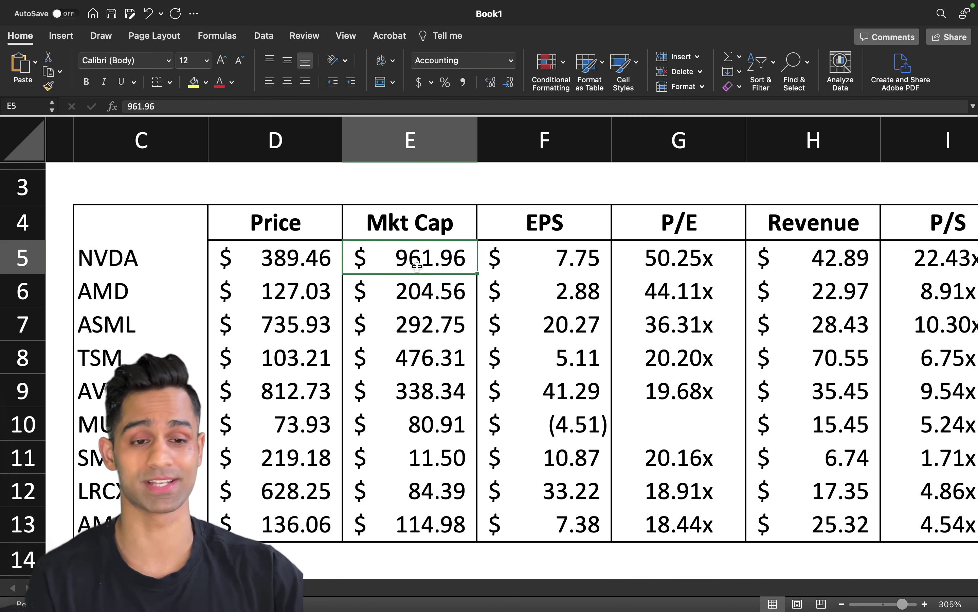
pyautogui.moveTo(174, 261); pyautogui.dragTo(378, 261)
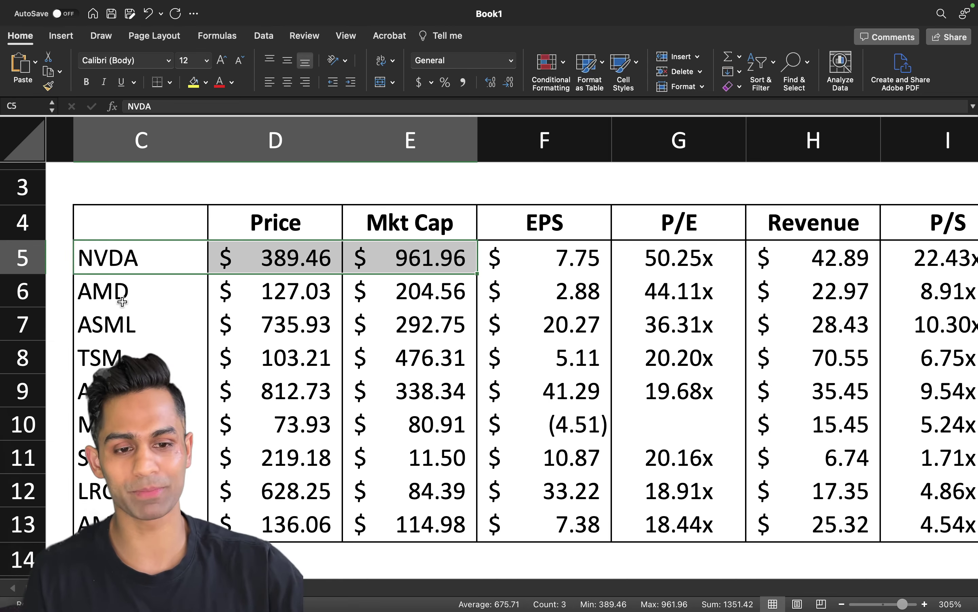
pyautogui.moveTo(121, 302); pyautogui.dragTo(121, 524)
pyautogui.scroll(-1, 512, 347)
pyautogui.hscroll(-1, 512, 348)
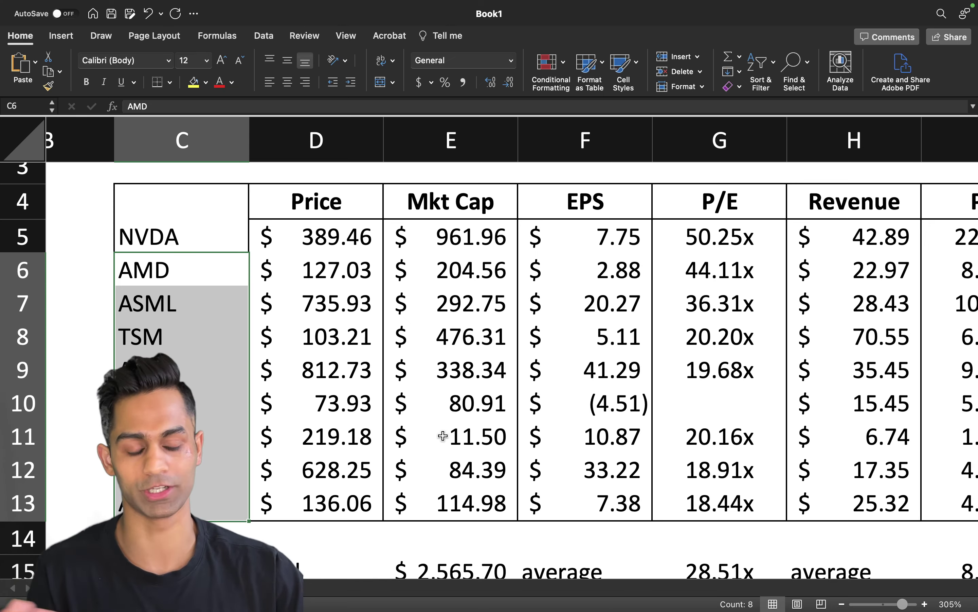
# Step: Examine NVDA's revenue in H5, its EPS in F5 and the calculated margin in K5
pyautogui.hscroll(10, 443, 435)
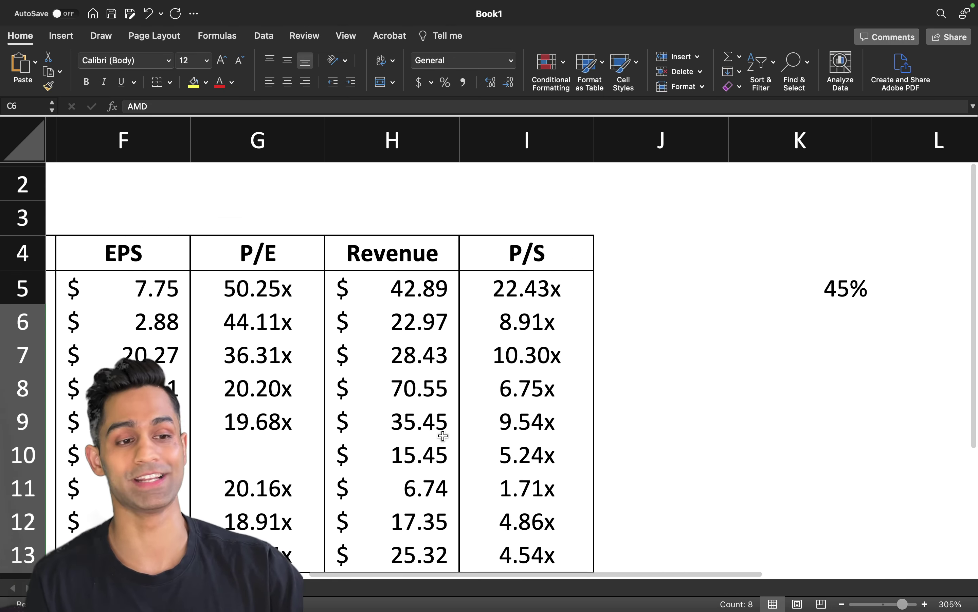
pyautogui.hscroll(-4, 443, 436)
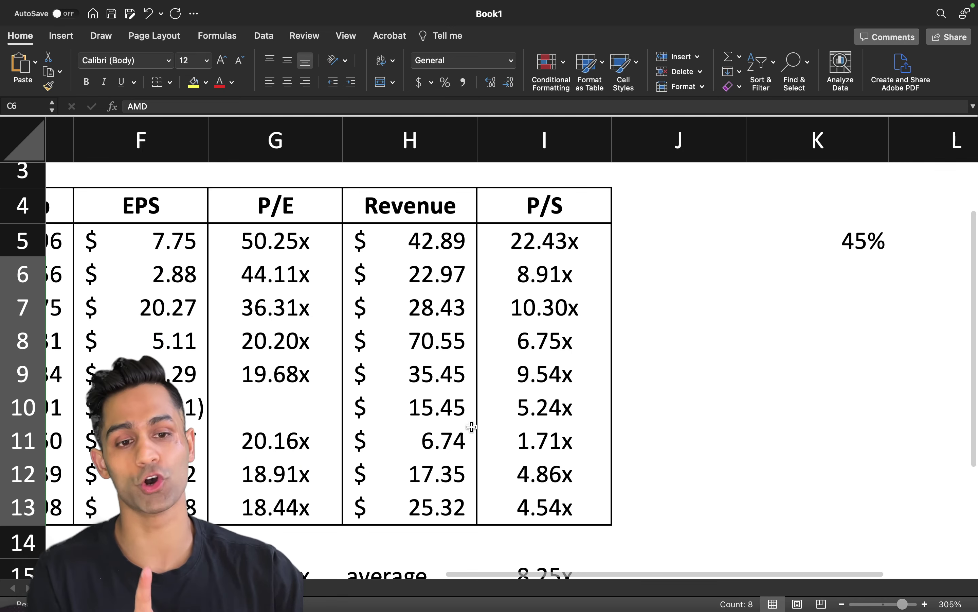
pyautogui.hscroll(-2, 472, 427)
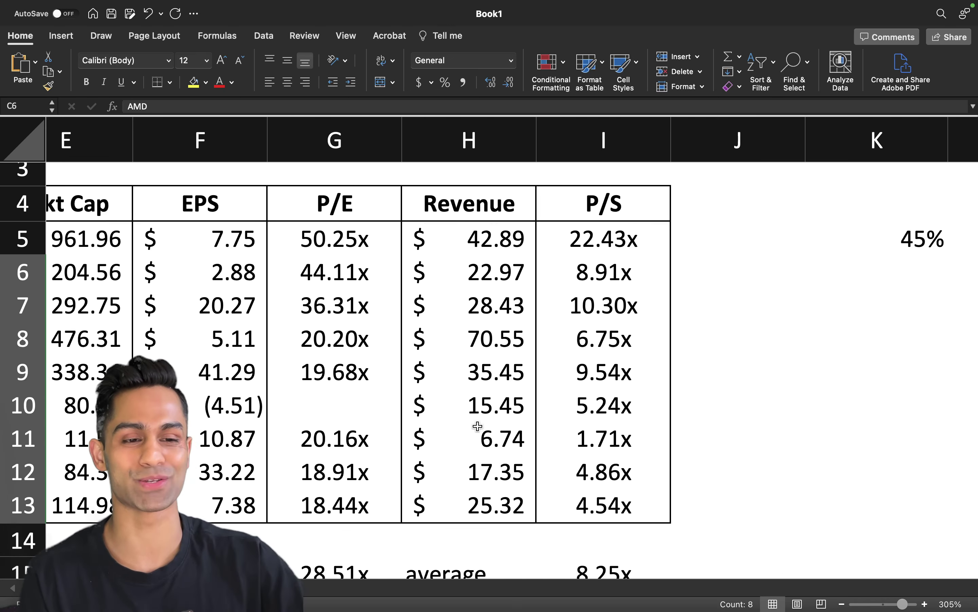
pyautogui.click(486, 239)
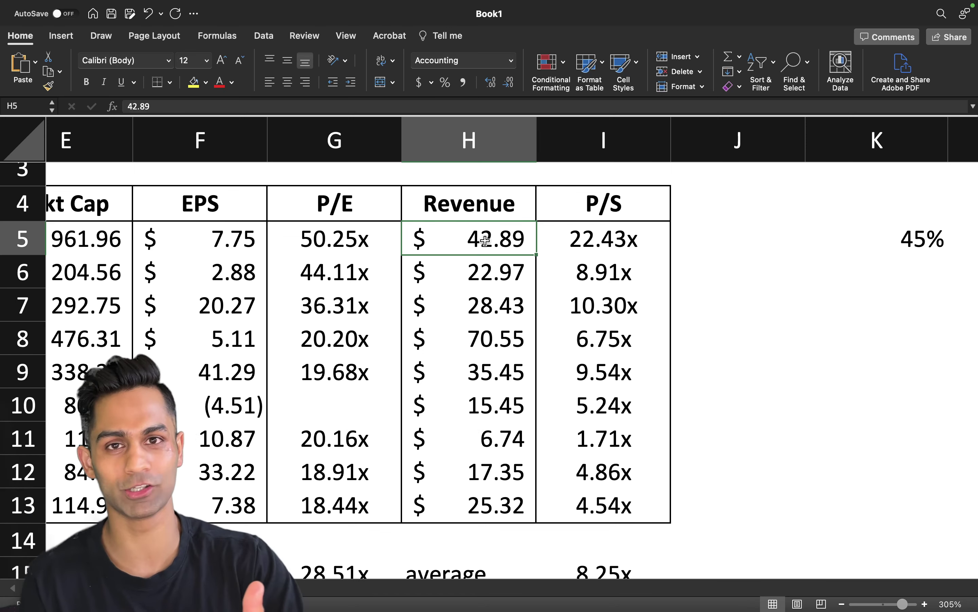
pyautogui.click(209, 241)
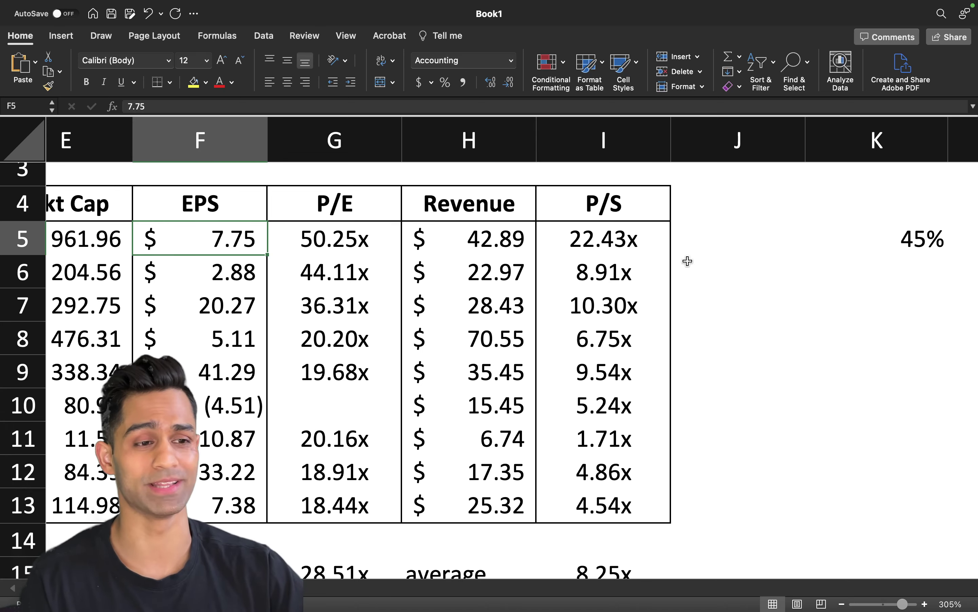
pyautogui.click(885, 238)
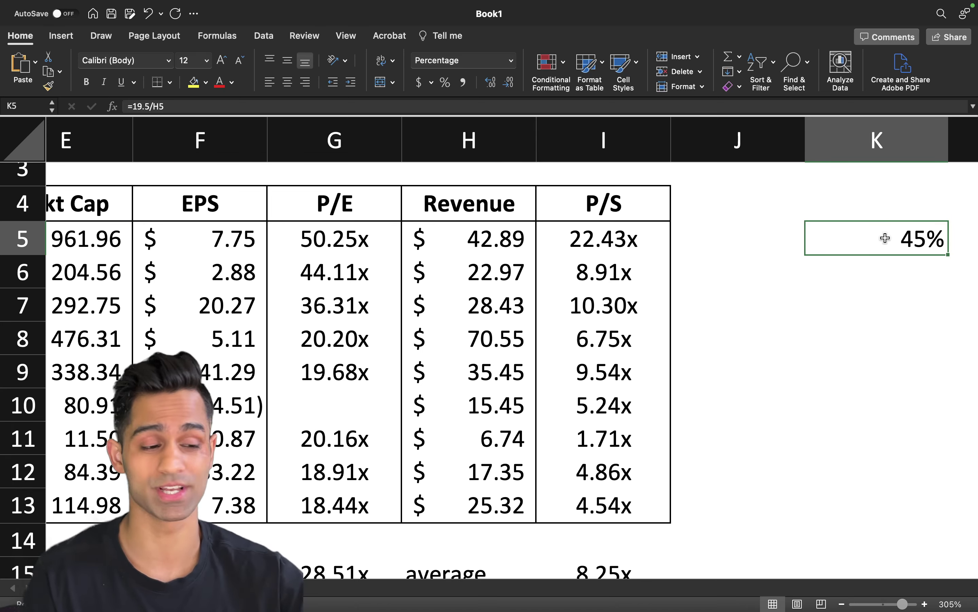
# Step: Clear the profit margin formula from cell K5
pyautogui.press('Delete')
pyautogui.hscroll(-5, 760, 264)
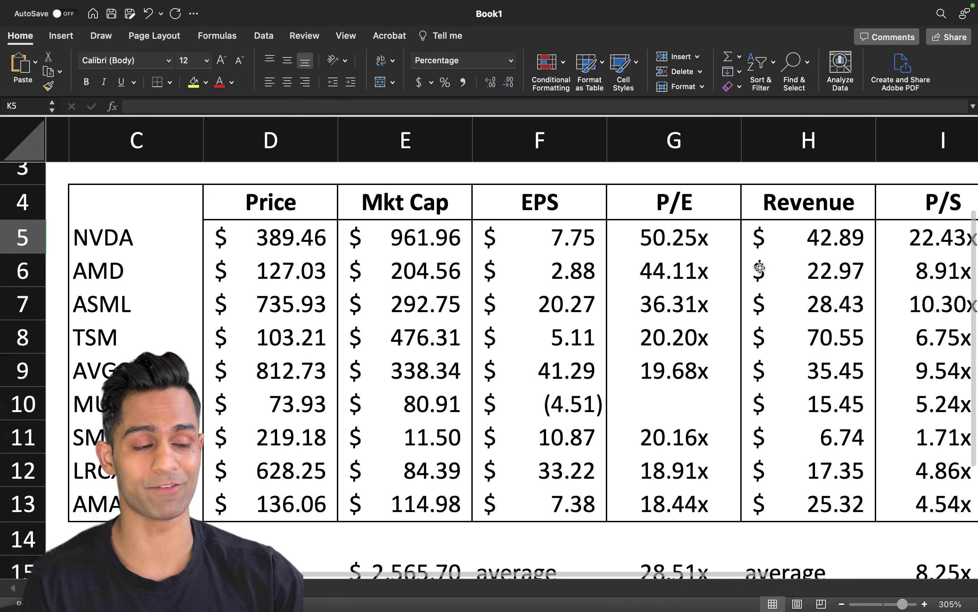
pyautogui.scroll(-3, 779, 244)
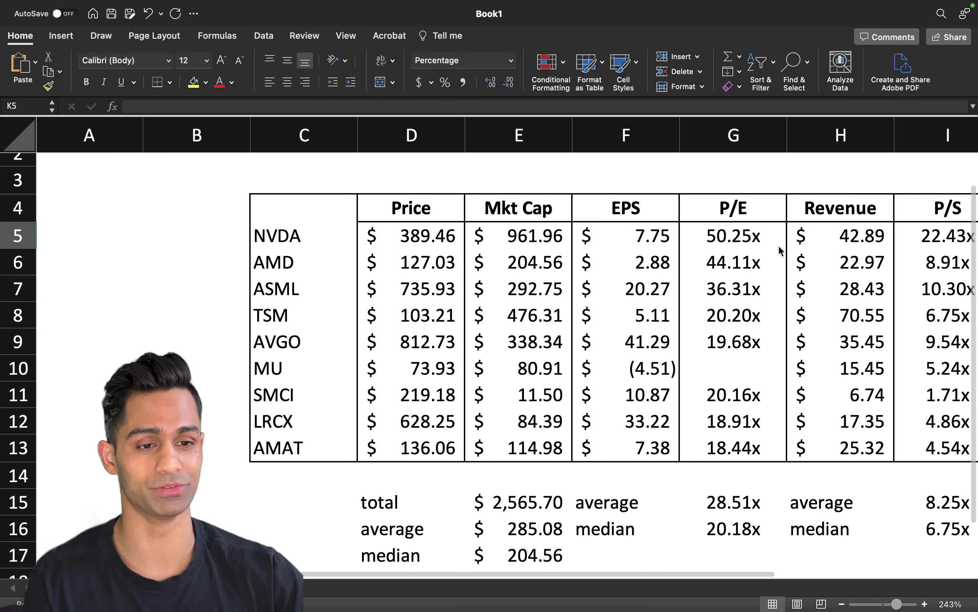
# Step: Examine the P/E ratios of NVDA and AMD in cells G5 and G6
pyautogui.hscroll(3, 780, 250)
pyautogui.hscroll(-1, 781, 251)
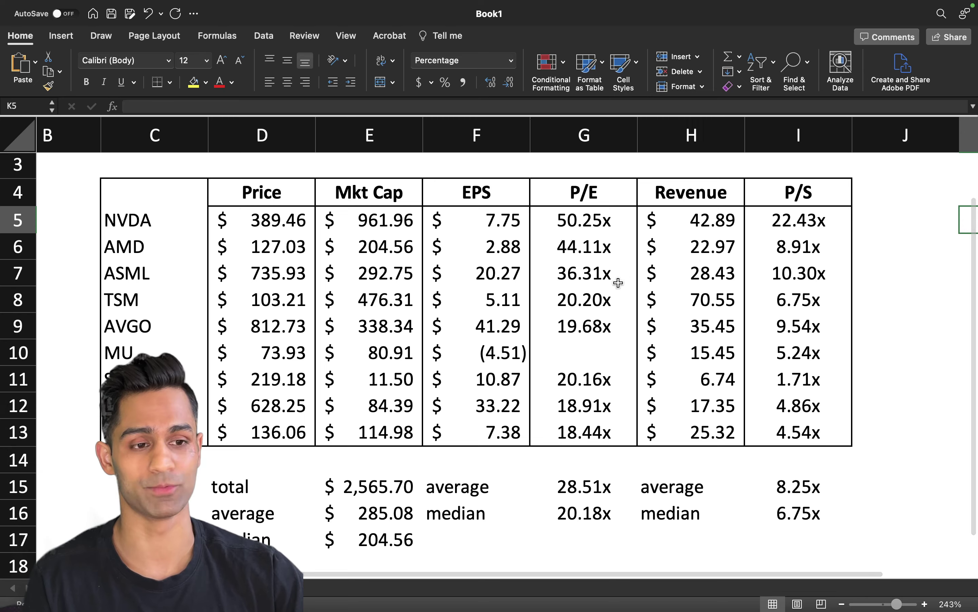
pyautogui.scroll(-3, 606, 281)
pyautogui.scroll(-1, 601, 283)
pyautogui.scroll(3, 594, 328)
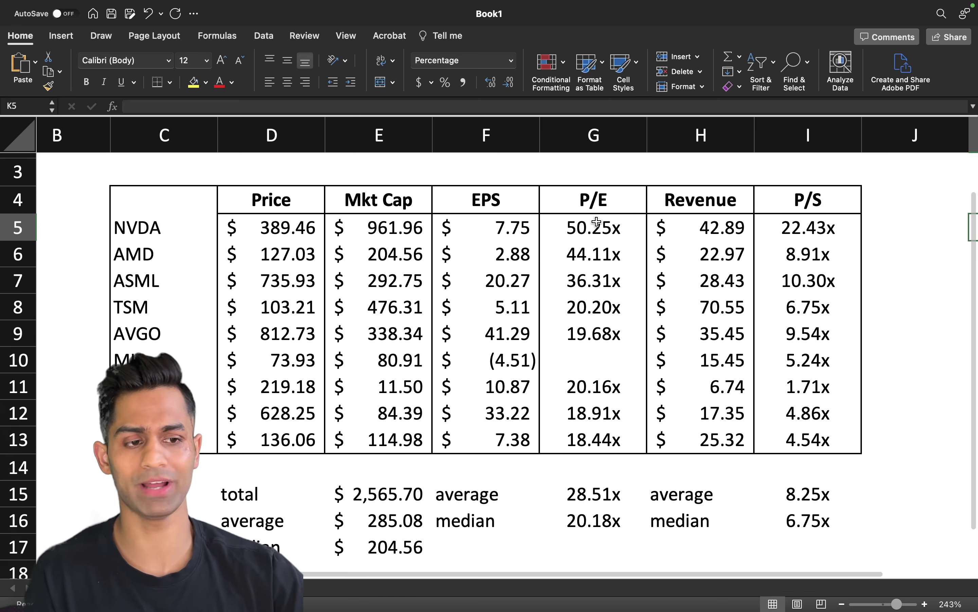
pyautogui.click(596, 219)
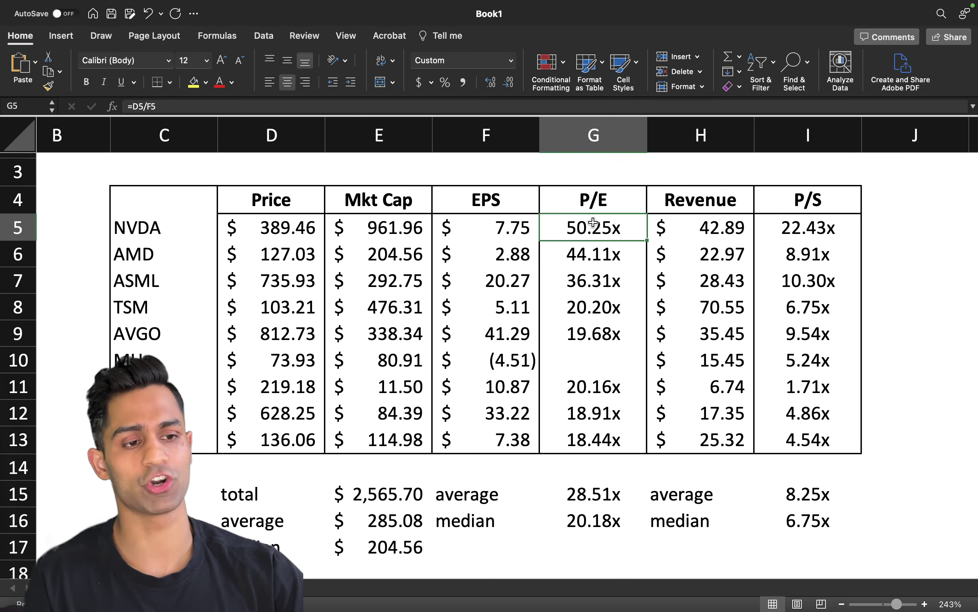
pyautogui.moveTo(594, 221); pyautogui.dragTo(593, 253)
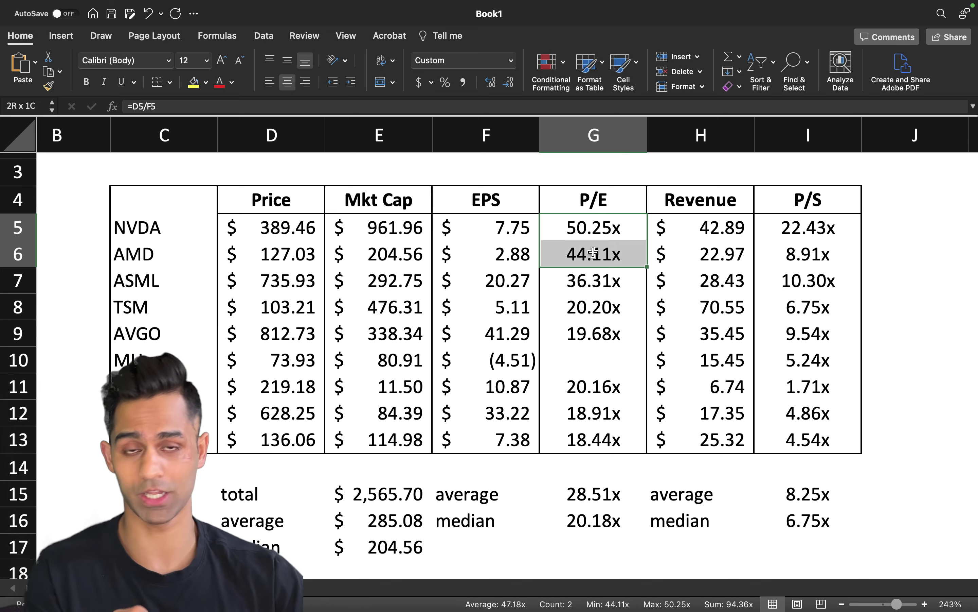
pyautogui.click(593, 254)
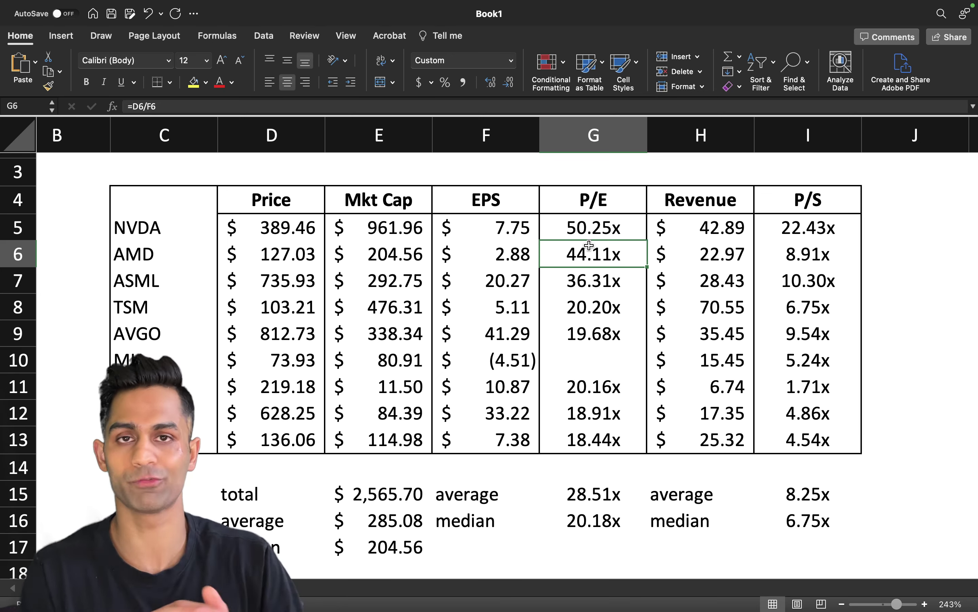
# Step: Review the rows from ASML to LRCX one by one, checking each P/E ratio and MU's EPS in F10
pyautogui.moveTo(588, 279); pyautogui.dragTo(198, 279)
pyautogui.moveTo(589, 314); pyautogui.dragTo(174, 311)
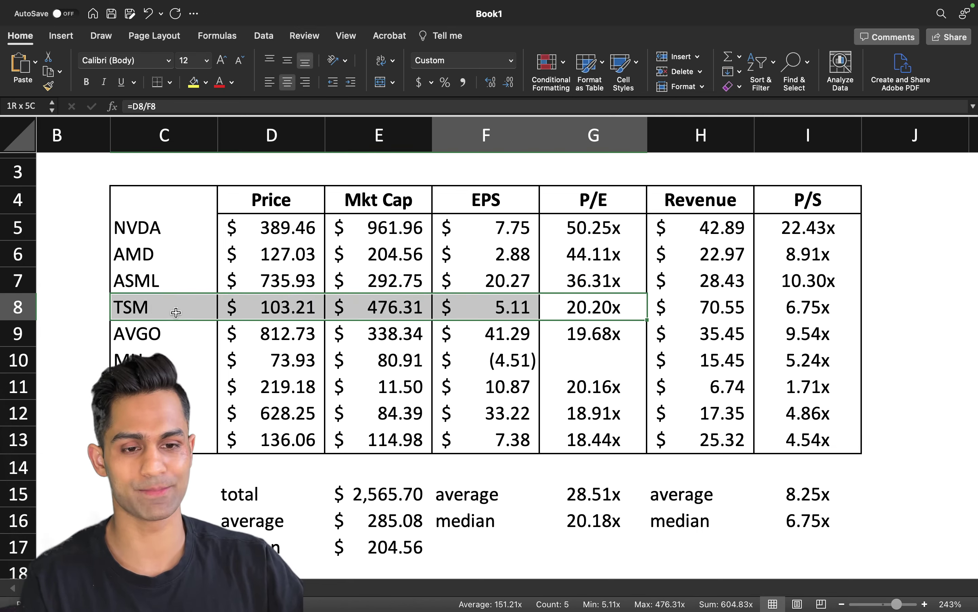
pyautogui.moveTo(600, 341); pyautogui.dragTo(210, 338)
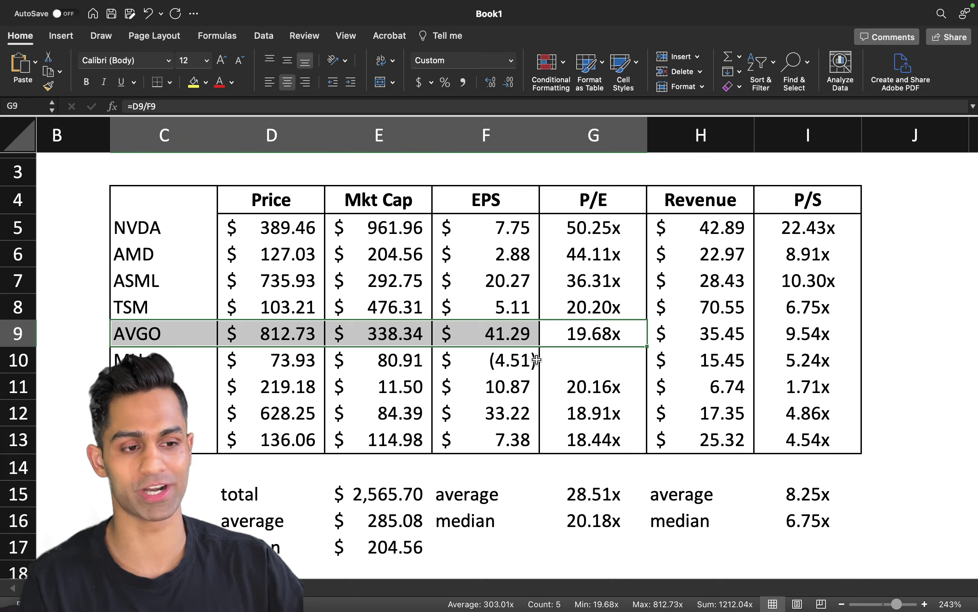
pyautogui.moveTo(567, 366); pyautogui.dragTo(590, 369)
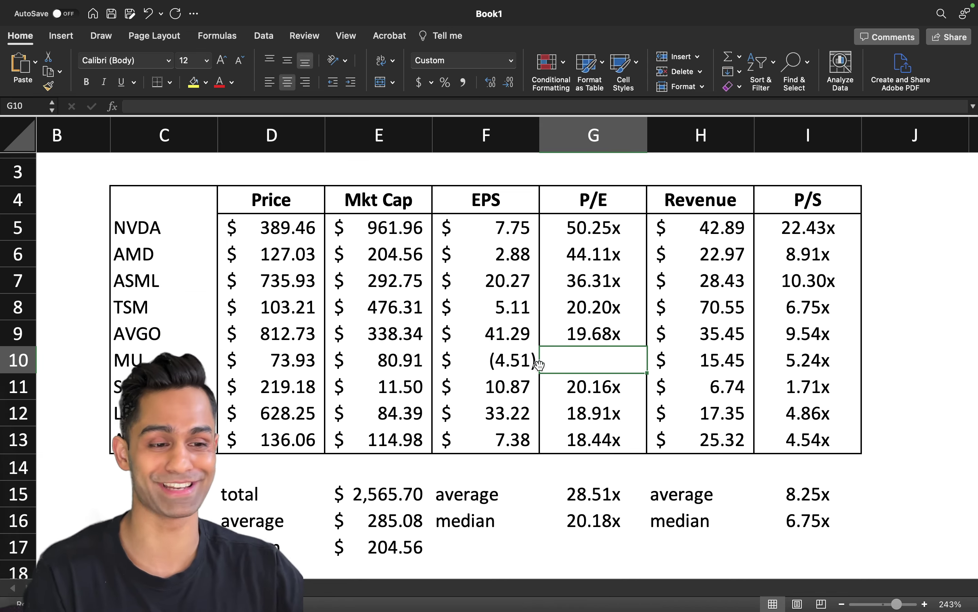
pyautogui.click(514, 360)
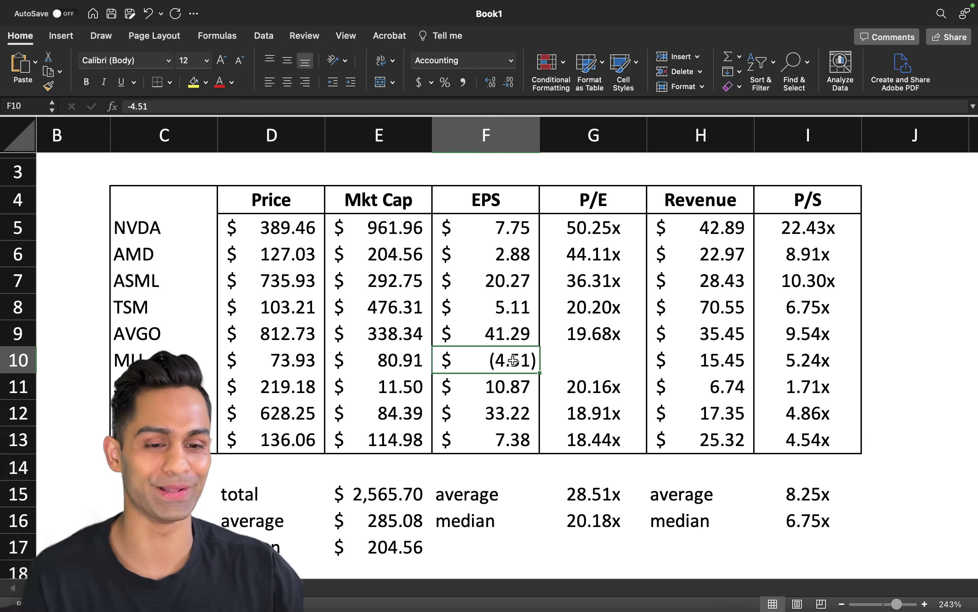
pyautogui.click(602, 387)
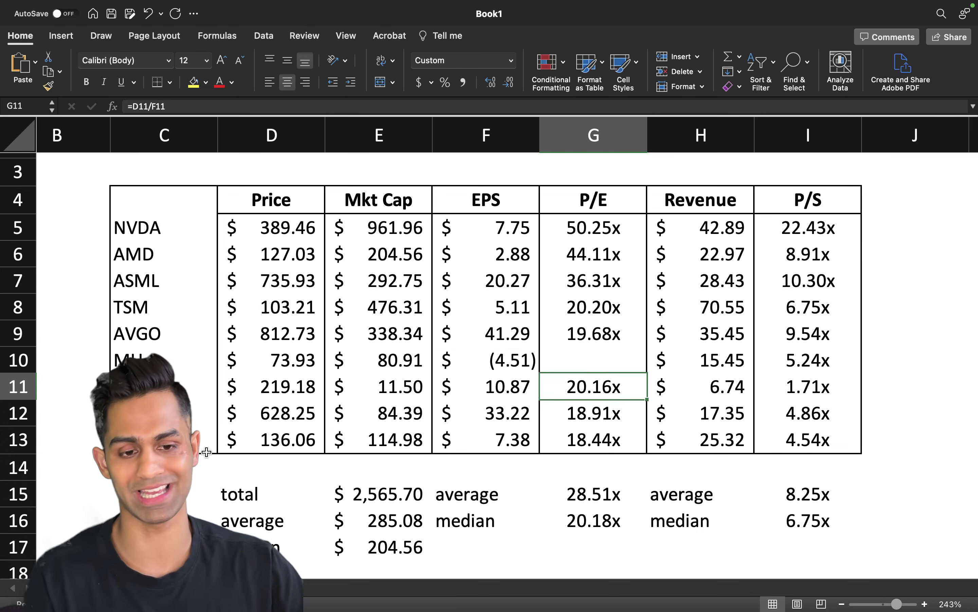
pyautogui.moveTo(251, 412); pyautogui.dragTo(719, 412)
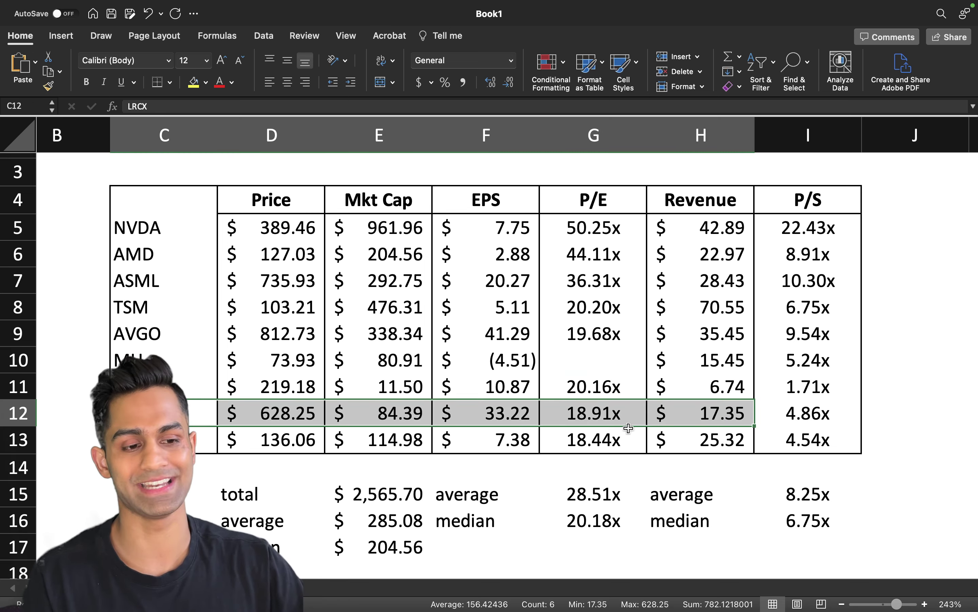
# Step: Compare the P/E ratios of AVGO through AMAT in G9:G13 with those of ASML and TSM
pyautogui.click(612, 437)
pyautogui.moveTo(601, 388); pyautogui.dragTo(601, 443)
pyautogui.moveTo(590, 342); pyautogui.dragTo(591, 430)
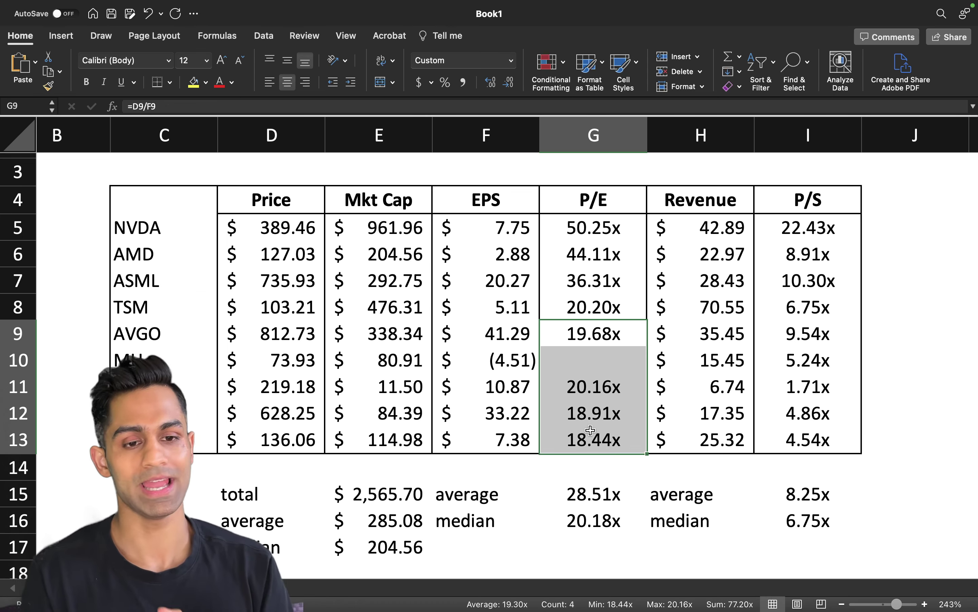
pyautogui.click(594, 273)
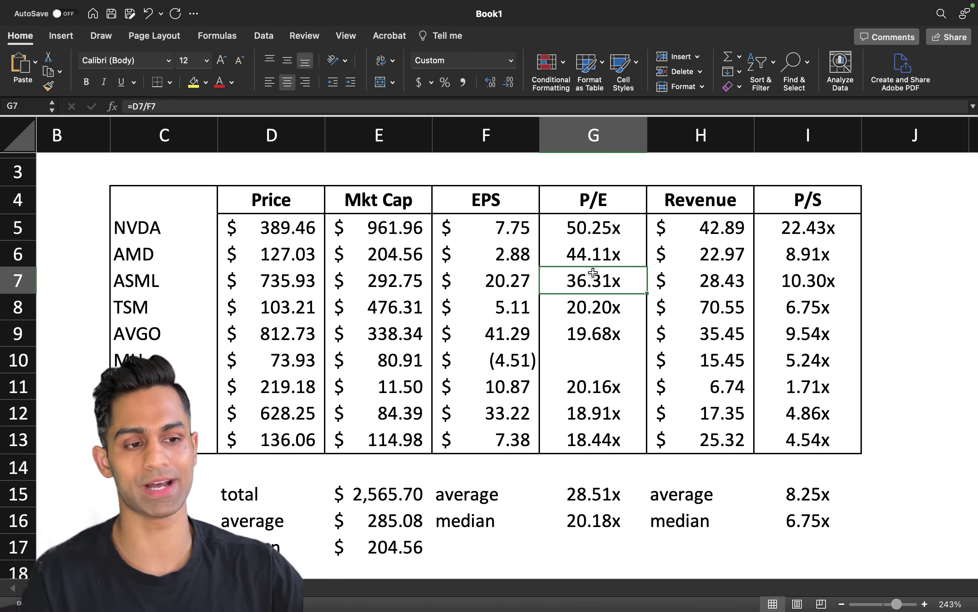
pyautogui.click(596, 310)
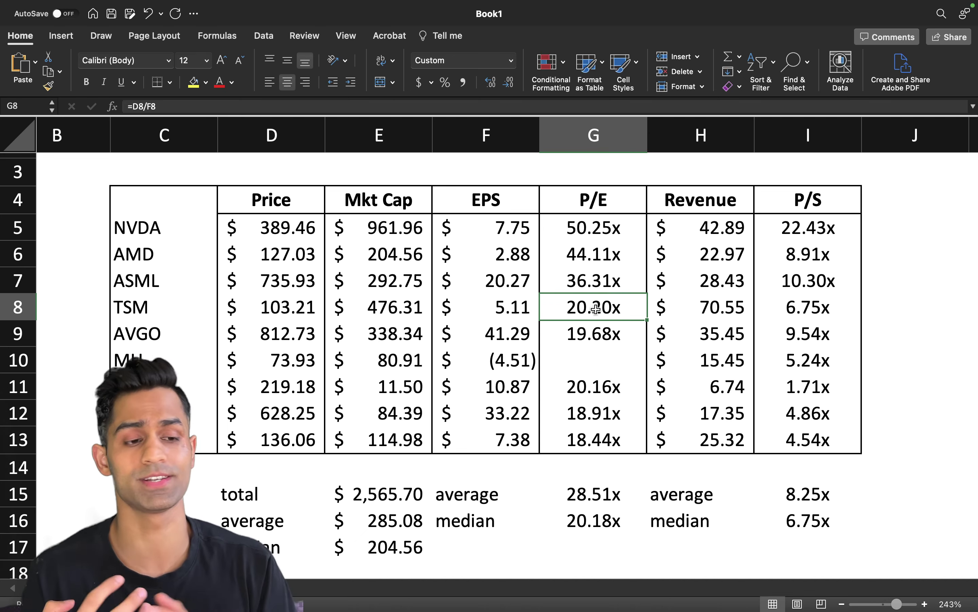
# Step: Check the group's median and average P/E in cells G16 and G15
pyautogui.scroll(-3, 556, 430)
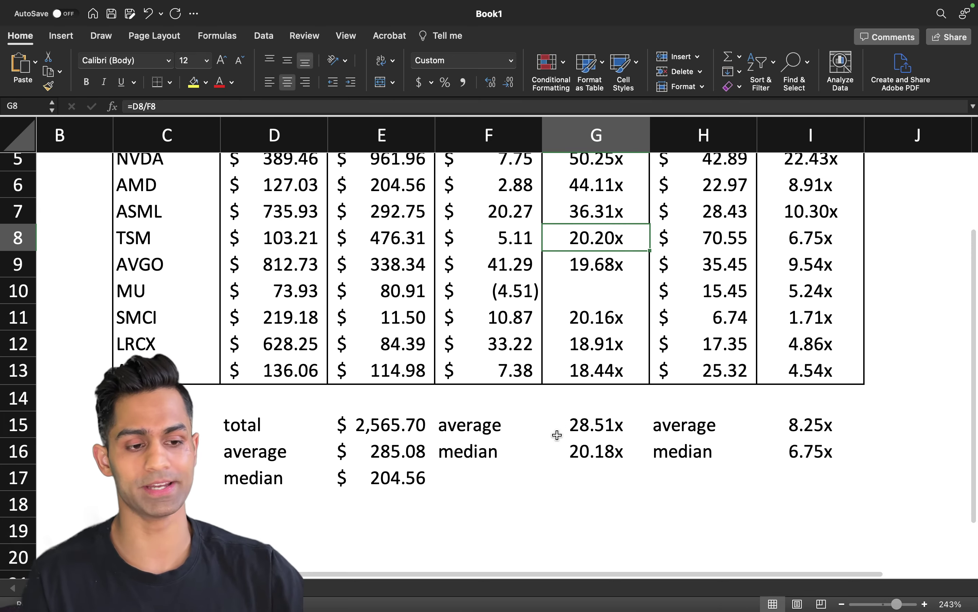
pyautogui.moveTo(468, 448); pyautogui.dragTo(585, 449)
pyautogui.click(585, 448)
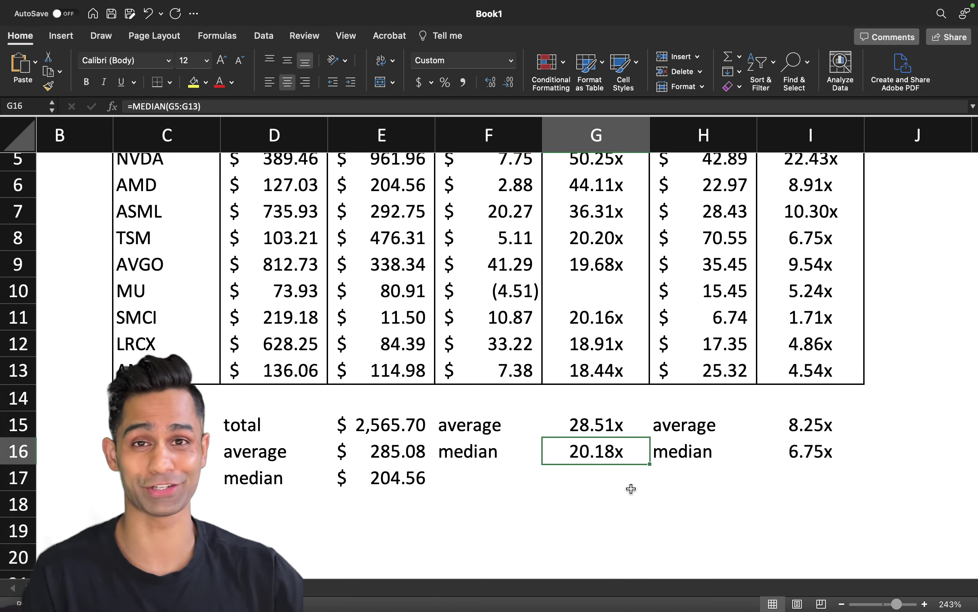
pyautogui.moveTo(487, 426); pyautogui.dragTo(586, 427)
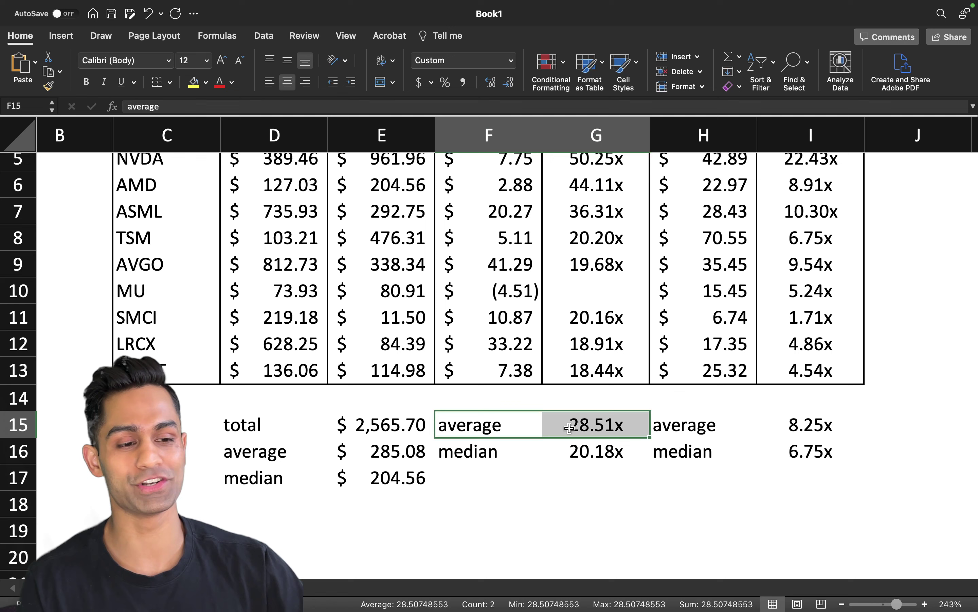
pyautogui.click(597, 425)
# Step: Compare the P/S ratios of NVDA, ASML and AMD with those of AVGO through AMAT and the group's average
pyautogui.hscroll(1, 597, 427)
pyautogui.scroll(3, 597, 427)
pyautogui.hscroll(-1, 597, 427)
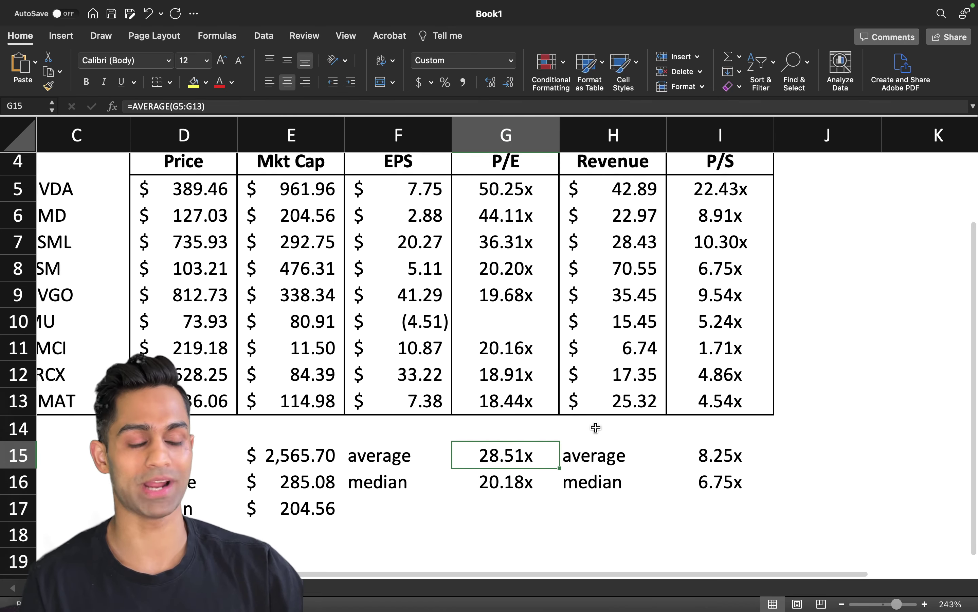
pyautogui.click(803, 239)
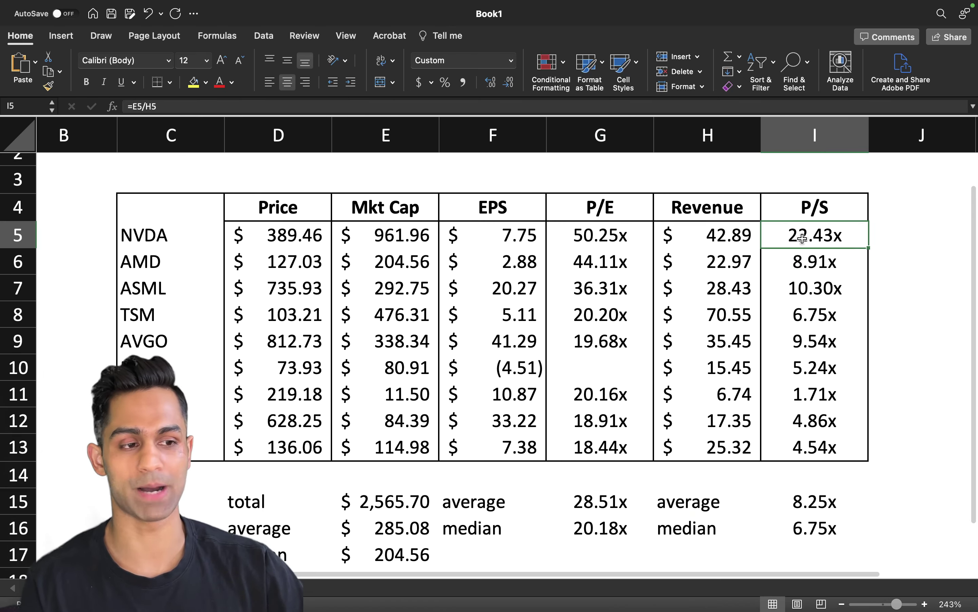
pyautogui.click(812, 294)
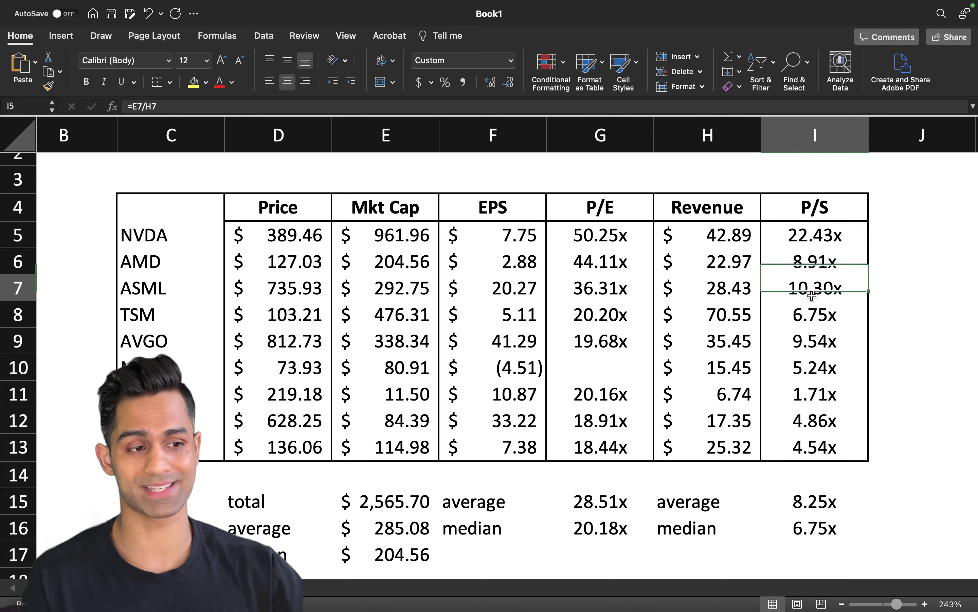
pyautogui.click(815, 263)
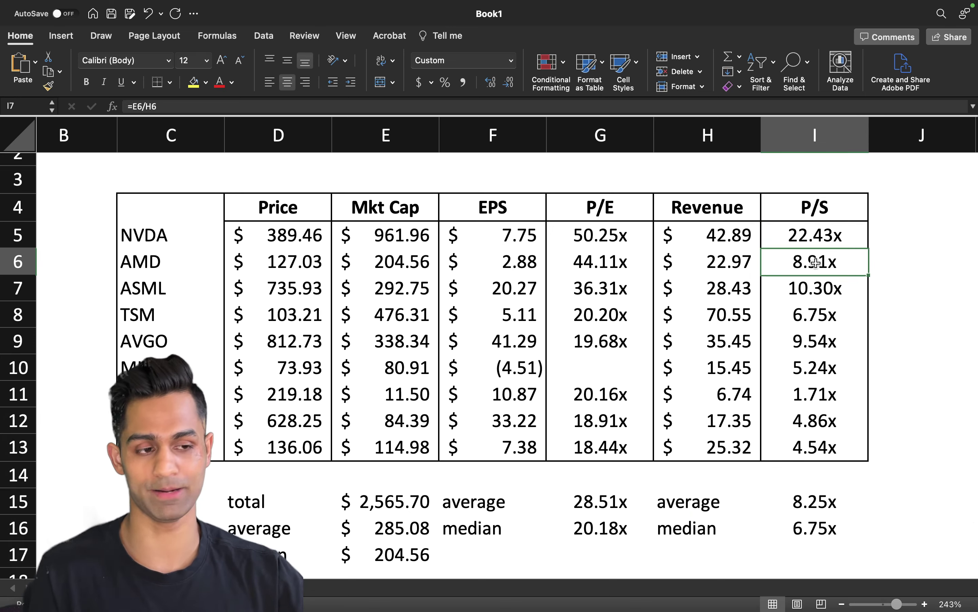
pyautogui.moveTo(812, 343); pyautogui.dragTo(809, 446)
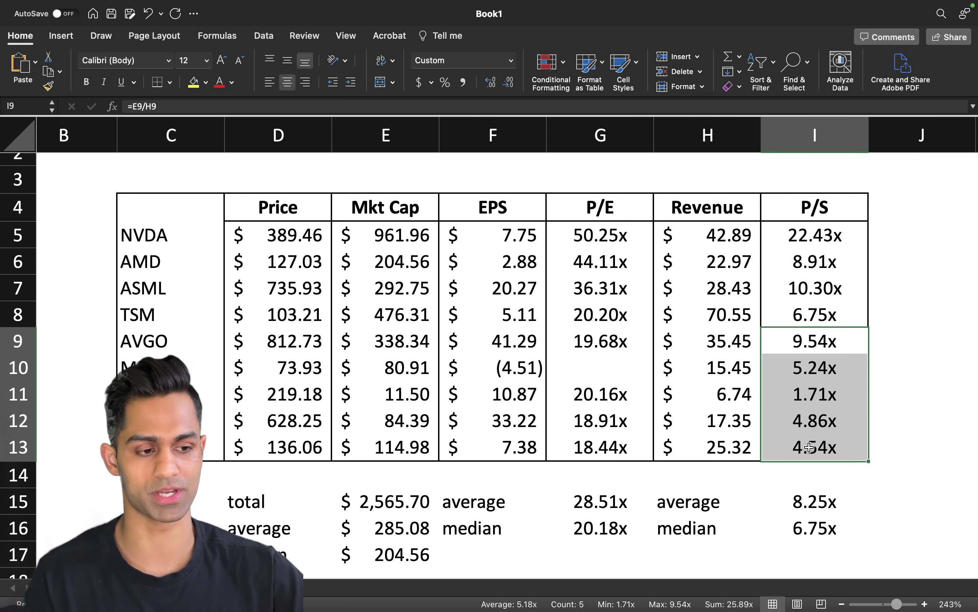
pyautogui.scroll(-2, 809, 446)
pyautogui.moveTo(748, 465); pyautogui.dragTo(764, 447)
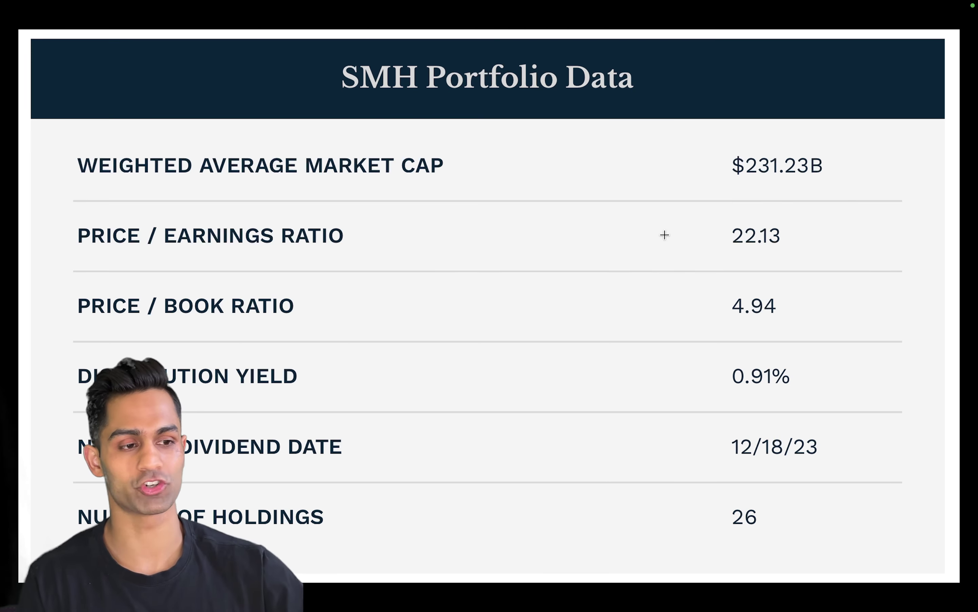
# Step: Examine the price/earnings ratio and weighted average market cap in the SMH Portfolio Data table
pyautogui.moveTo(702, 210); pyautogui.dragTo(819, 261)
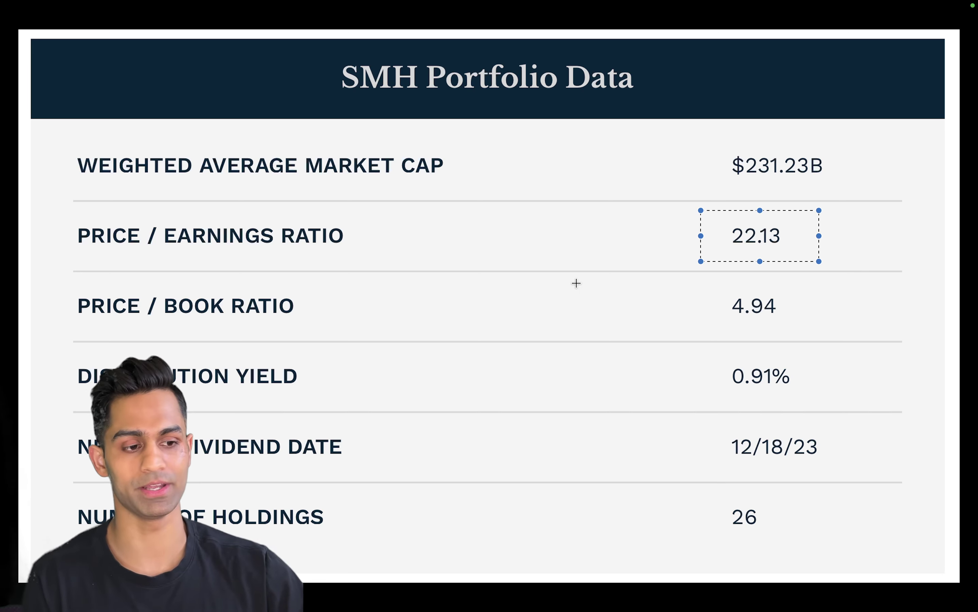
pyautogui.press('Escape')
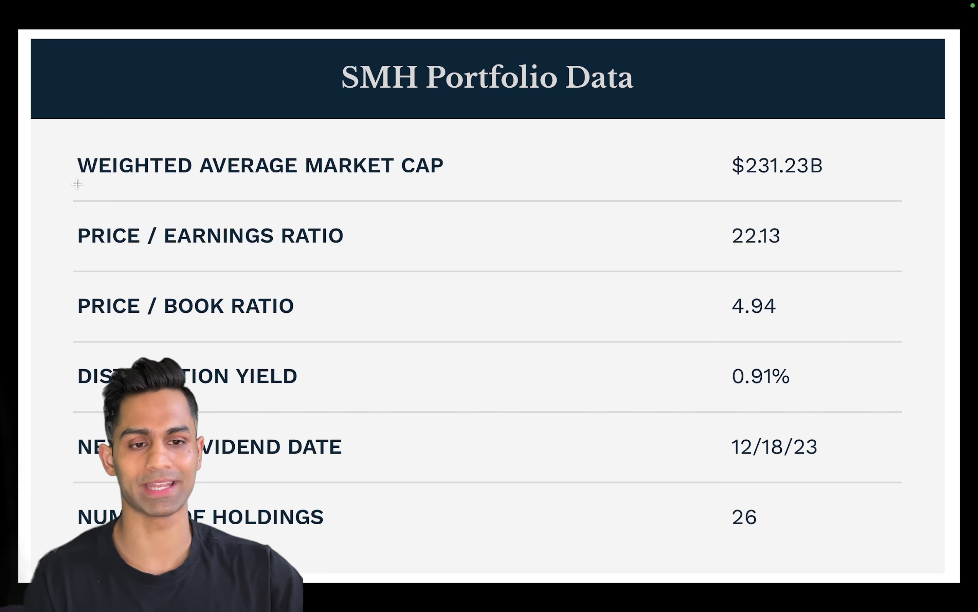
pyautogui.moveTo(59, 130); pyautogui.dragTo(59, 130)
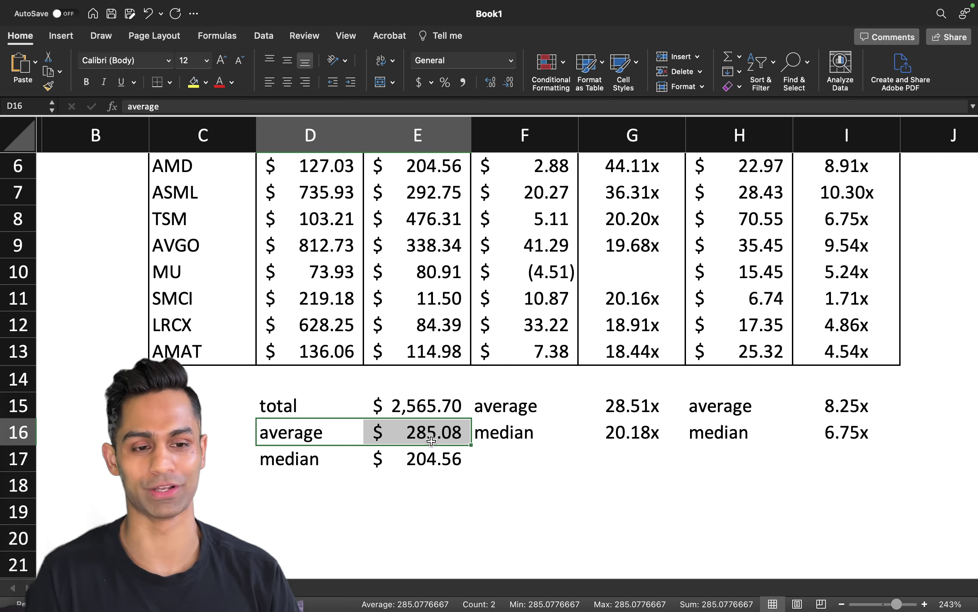
# Step: Examine the companies' market caps in column E and their total in cell E15
pyautogui.scroll(3, 431, 441)
pyautogui.moveTo(416, 232); pyautogui.dragTo(416, 404)
pyautogui.moveTo(309, 489); pyautogui.dragTo(416, 489)
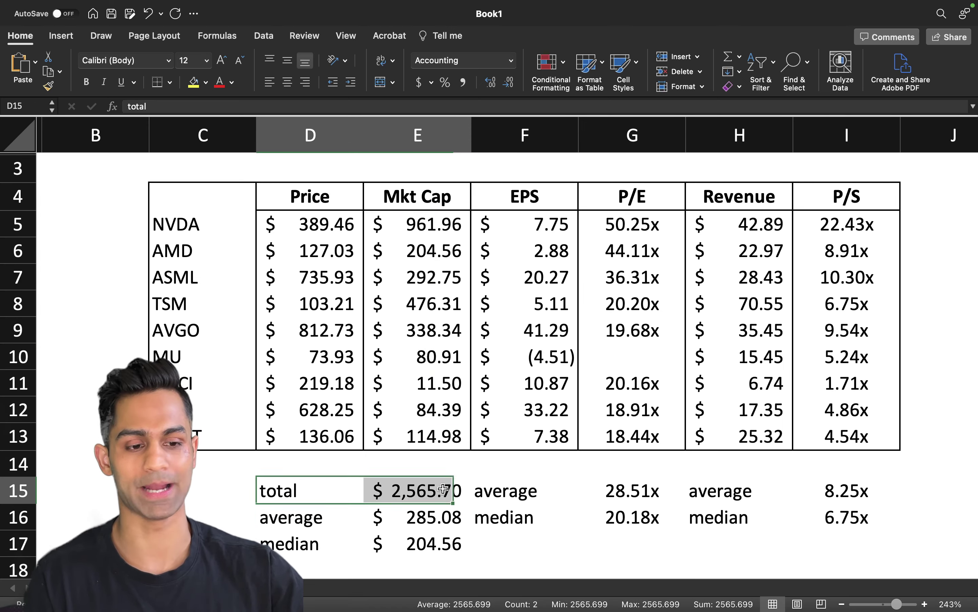
pyautogui.click(416, 489)
pyautogui.scroll(-2, 417, 489)
pyautogui.scroll(-1, 417, 489)
pyautogui.scroll(5, 400, 452)
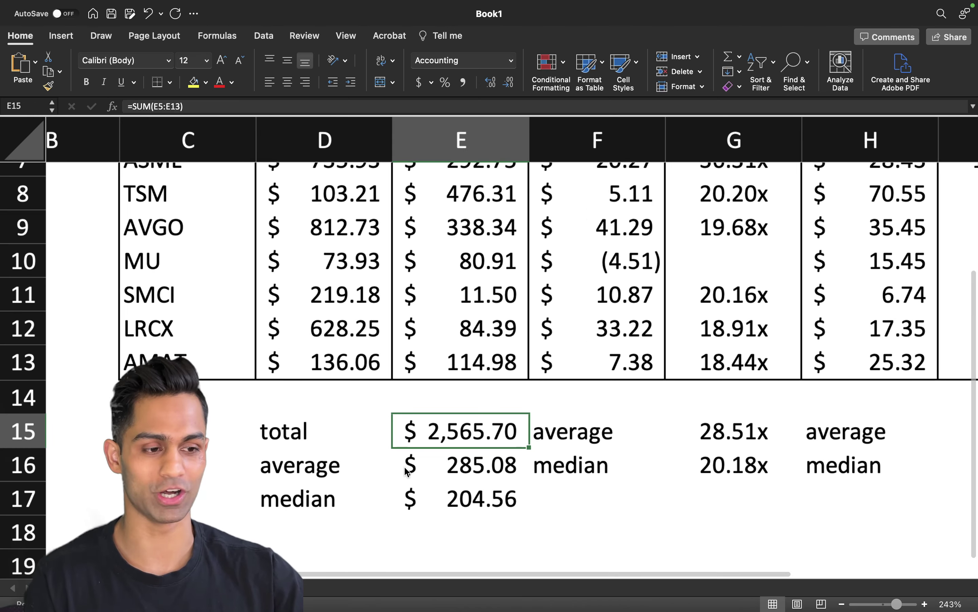
# Step: Review the whole valuation table, checking NVDA's price and market cap in row 5 and AMD's ticker below
pyautogui.scroll(2, 404, 465)
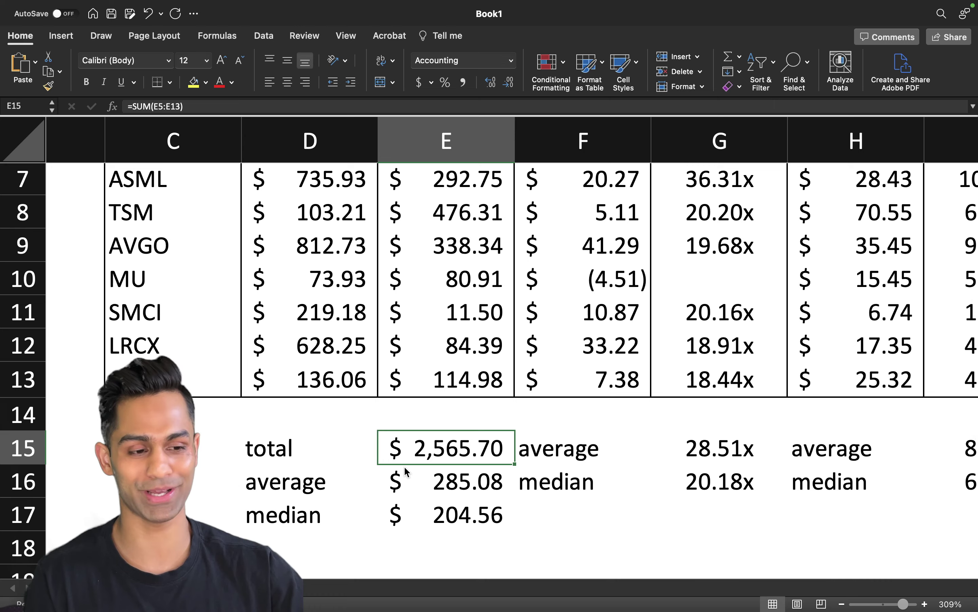
pyautogui.scroll(-4, 405, 471)
pyautogui.scroll(-4, 406, 471)
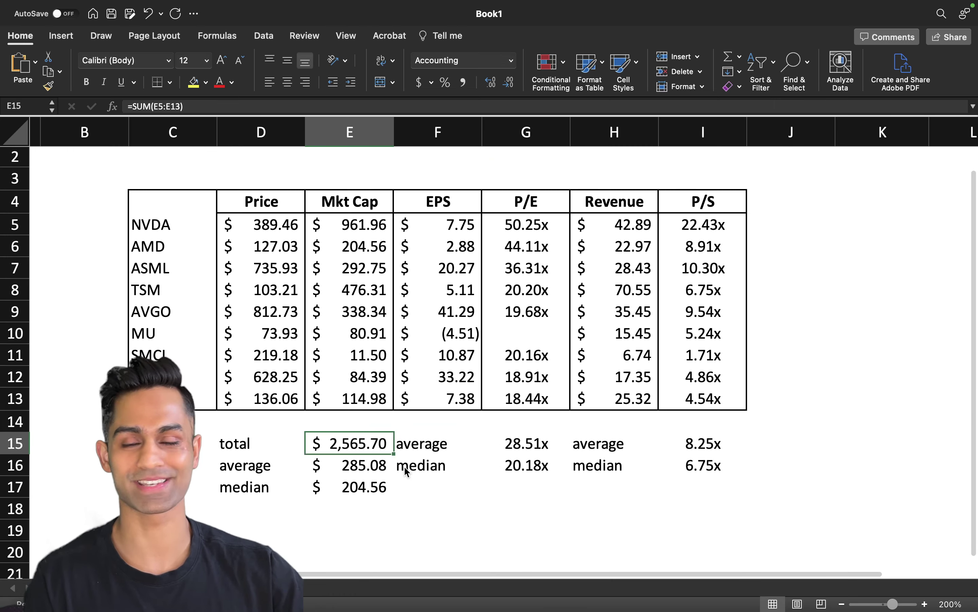
pyautogui.hscroll(-2, 405, 472)
pyautogui.scroll(1, 405, 472)
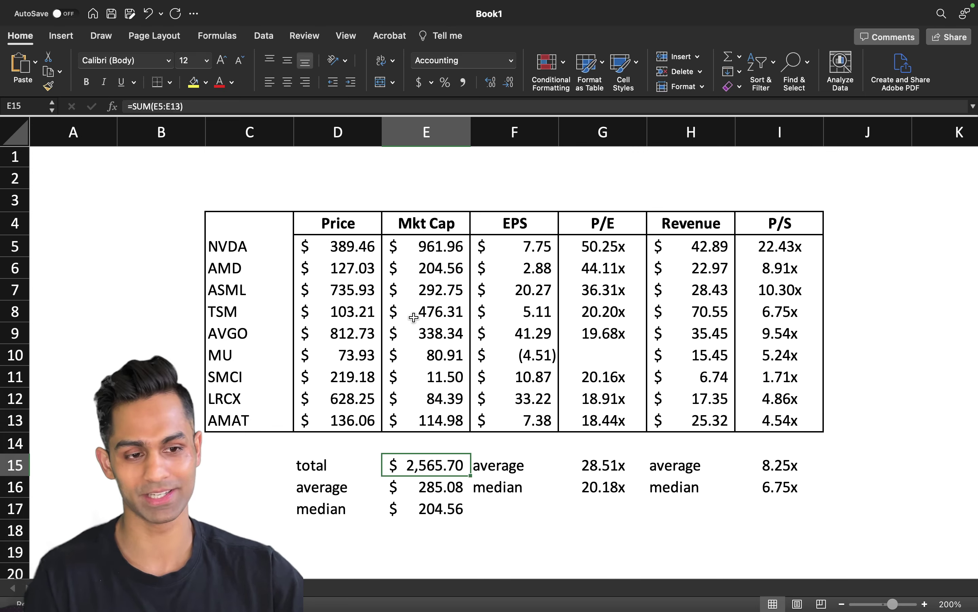
pyautogui.moveTo(435, 253); pyautogui.dragTo(280, 249)
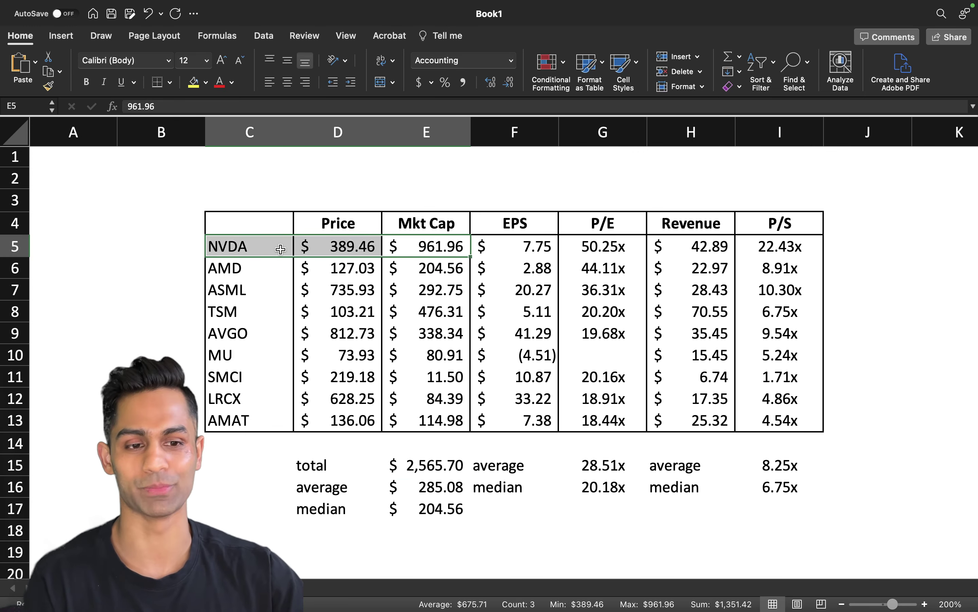
pyautogui.click(267, 275)
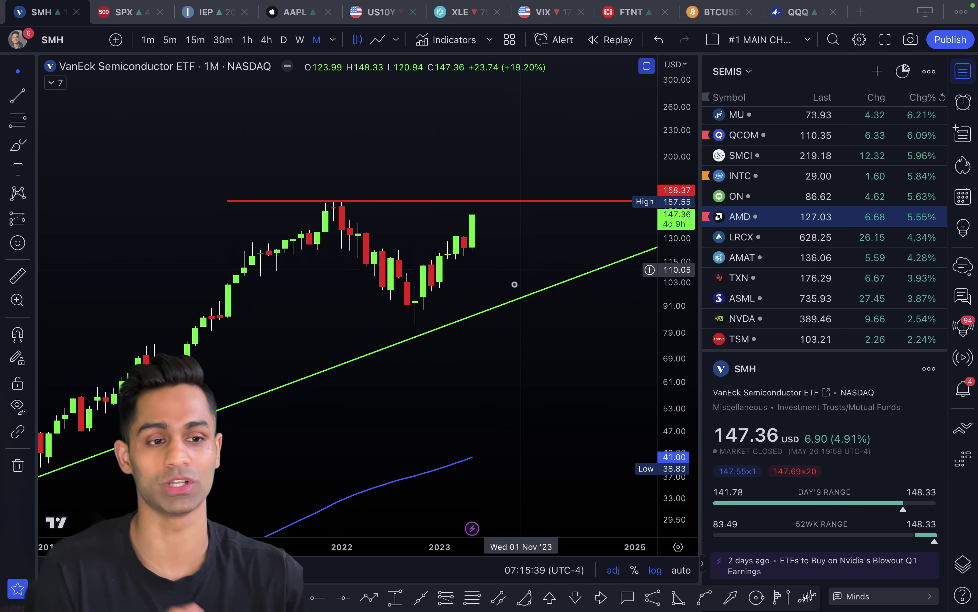
# Step: Check the SMH key stats, then mark the price/earnings ratio in the SMH Portfolio Data table
pyautogui.hscroll(1, 487, 282)
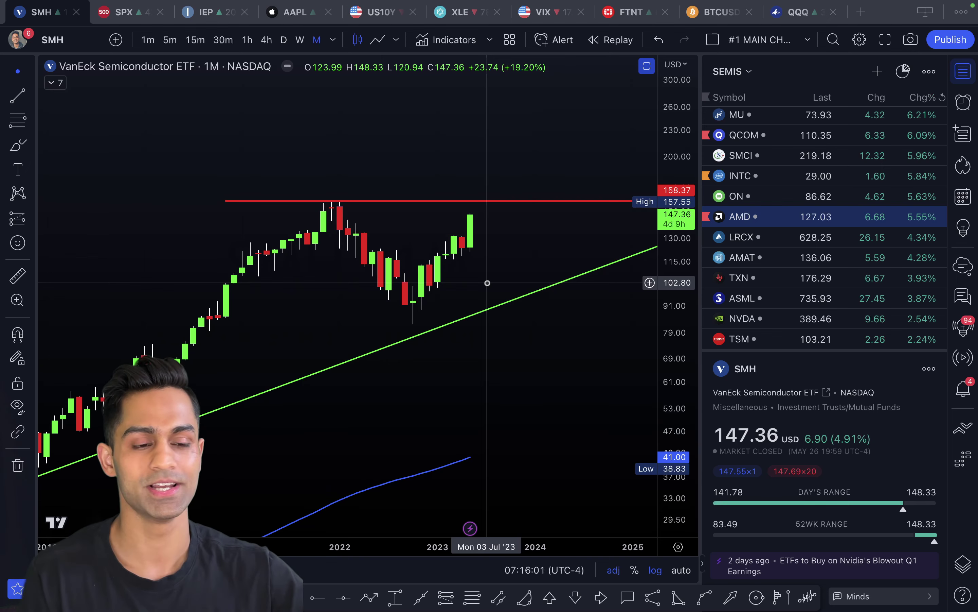
pyautogui.scroll(-5, 844, 499)
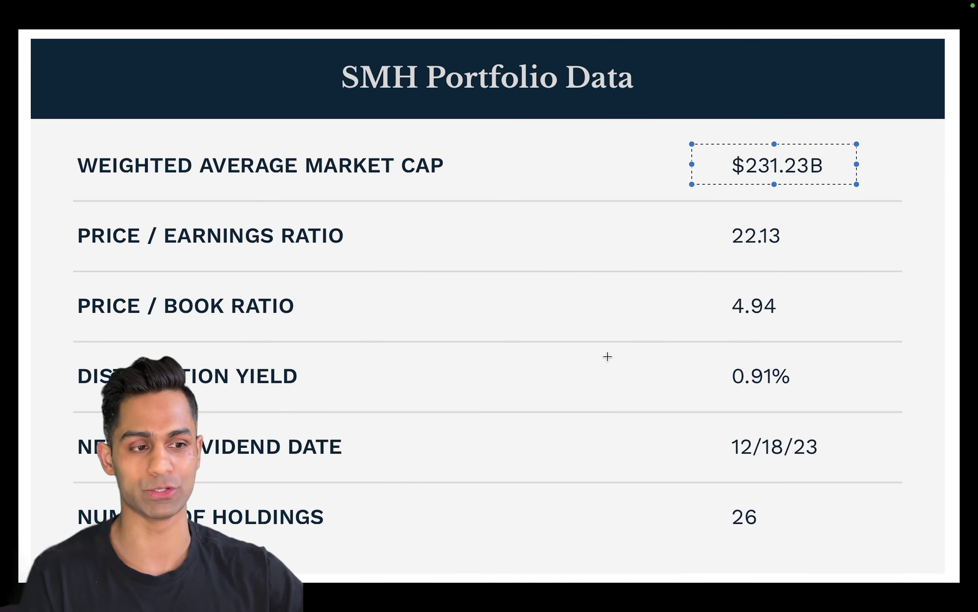
pyautogui.moveTo(701, 214); pyautogui.dragTo(809, 256)
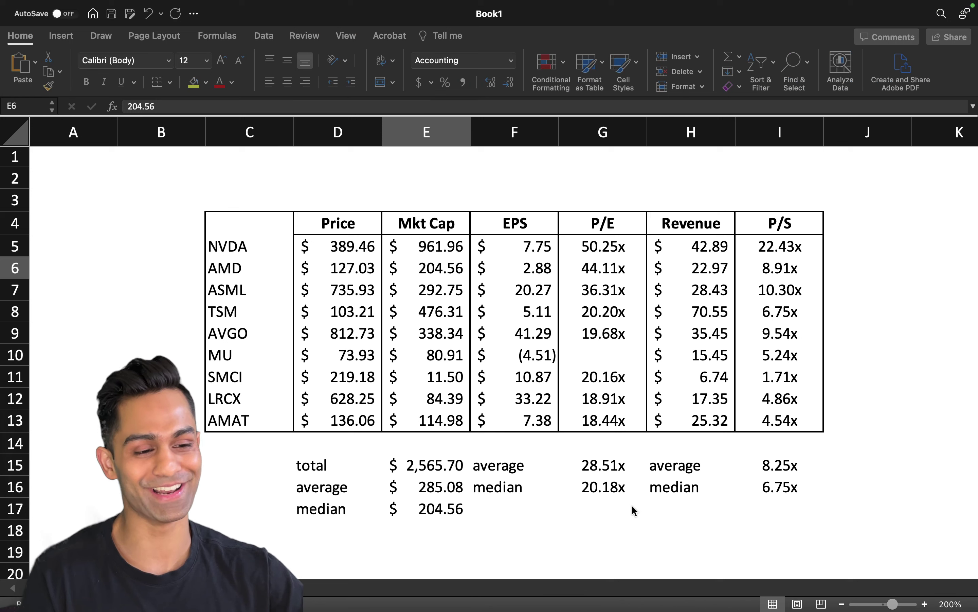
# Step: Check the group's median P/E in cell G16 of the valuation workbook
pyautogui.click(498, 490)
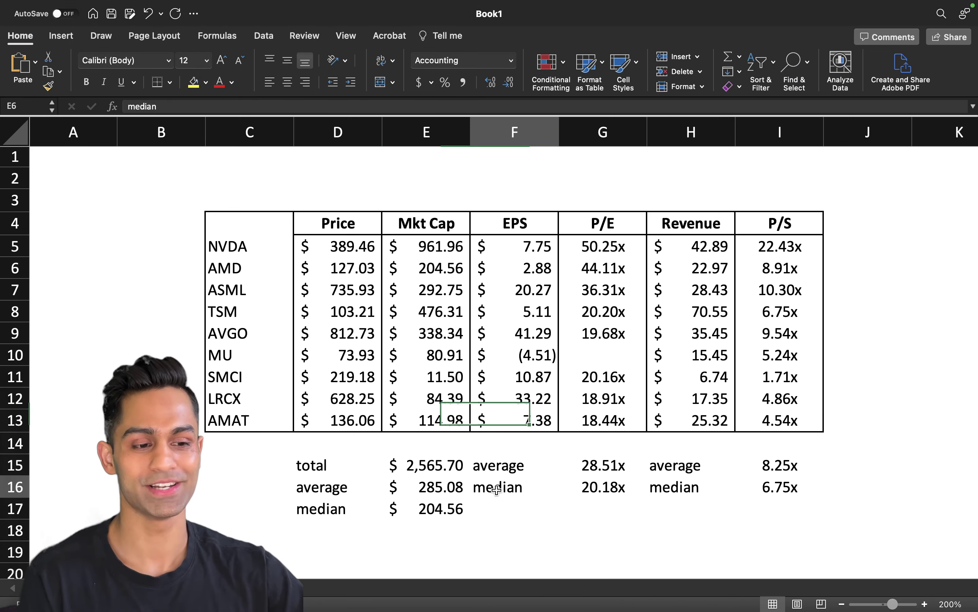
pyautogui.moveTo(497, 489); pyautogui.dragTo(606, 492)
pyautogui.click(606, 492)
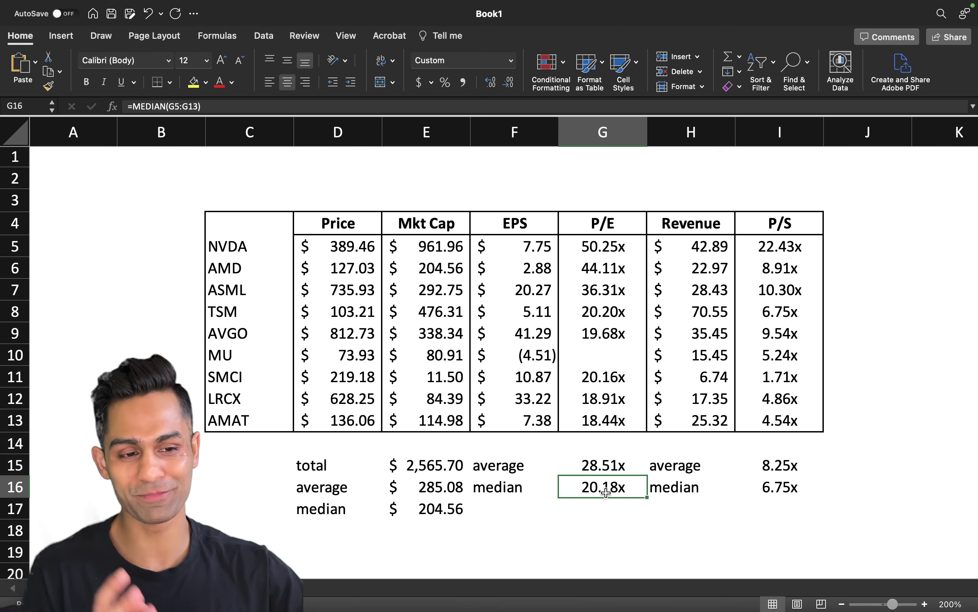
# Step: Switch back to the SMH monthly chart in TradingView and compare the latest candles with the green rising trendline
pyautogui.hotkey('ctrl', 'Right')
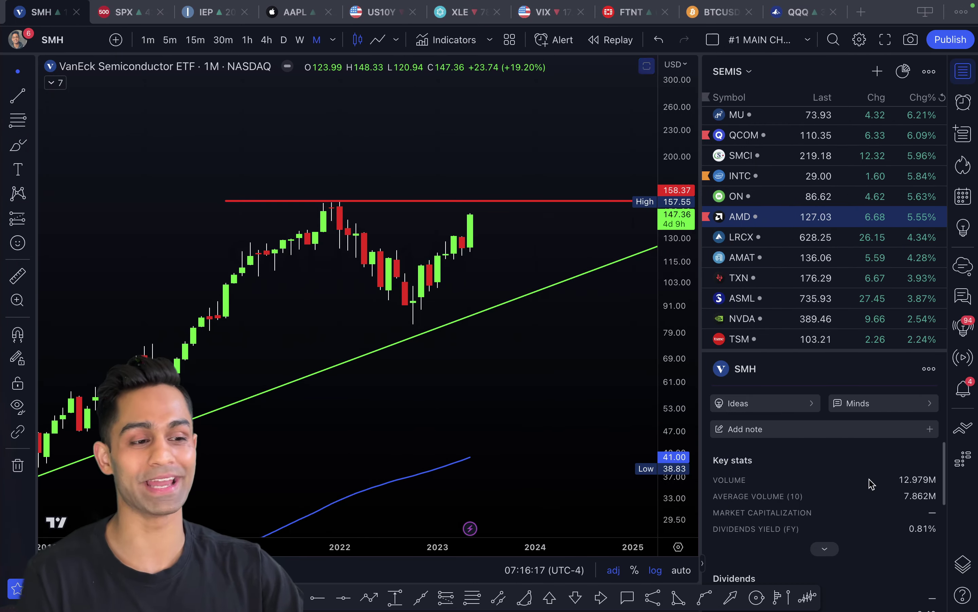
pyautogui.scroll(5, 857, 479)
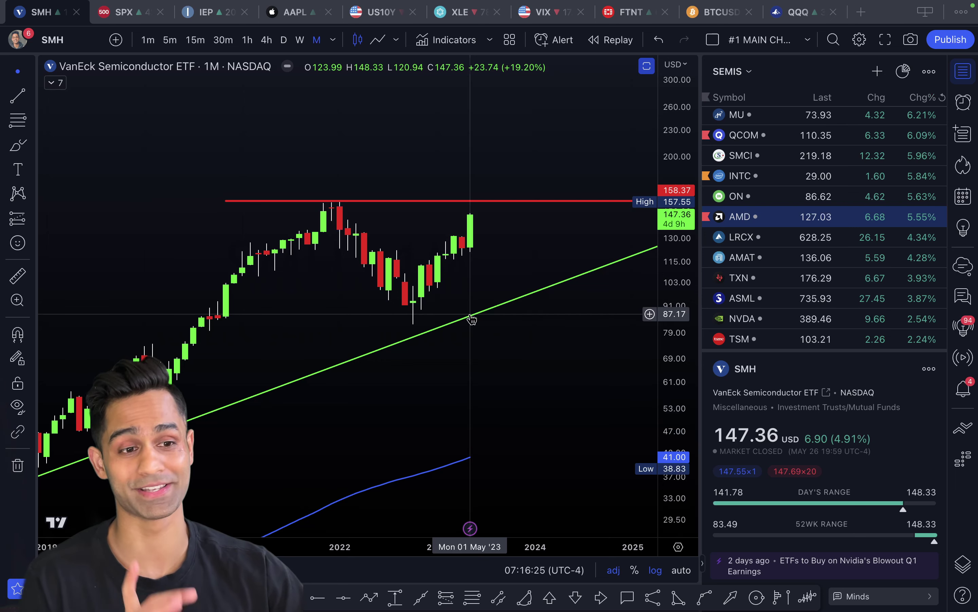
pyautogui.scroll(-5, 539, 336)
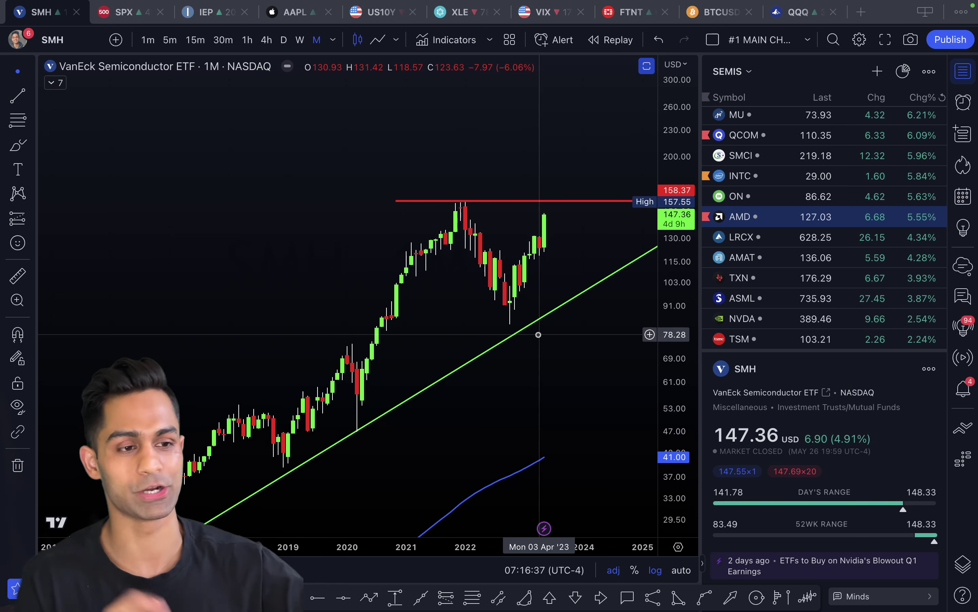
pyautogui.scroll(3, 509, 222)
pyautogui.click(484, 200)
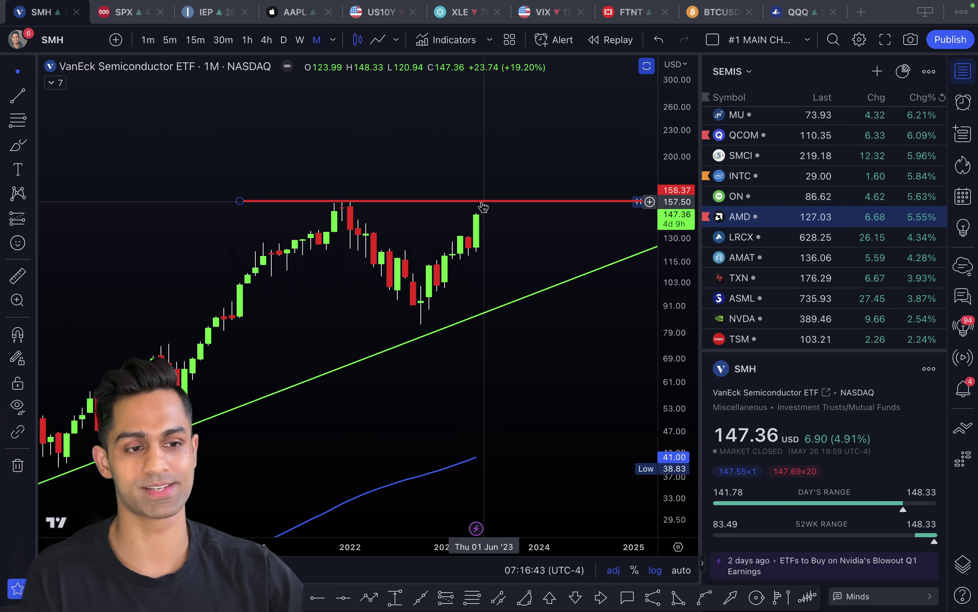
pyautogui.moveTo(484, 208); pyautogui.dragTo(503, 162)
pyautogui.hotkey('ctrl', 'z')
# Step: Examine SMH's long-term monthly price history between the green rising trendline and the red horizontal resistance line
pyautogui.scroll(3, 481, 165)
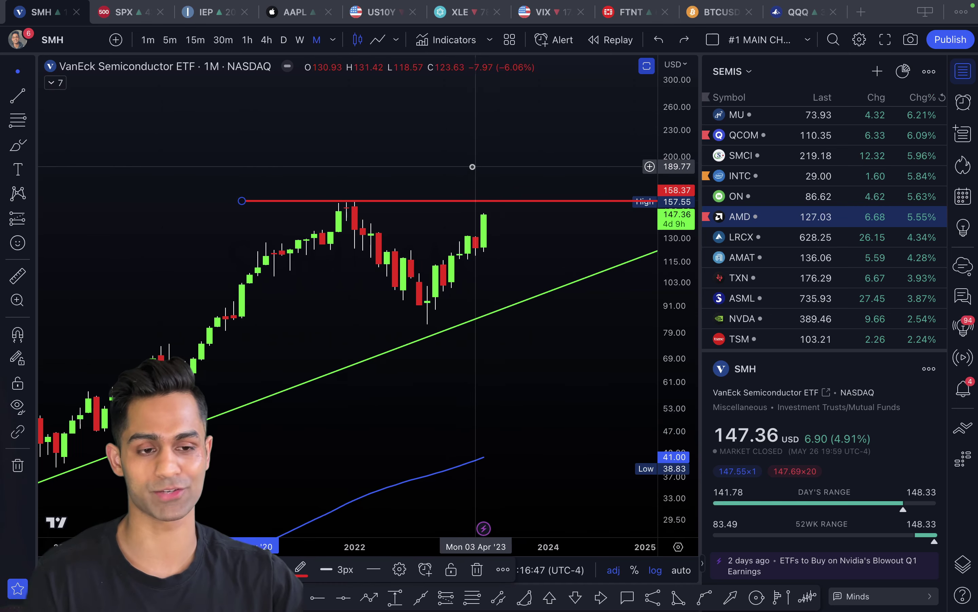
pyautogui.moveTo(537, 225); pyautogui.dragTo(528, 240)
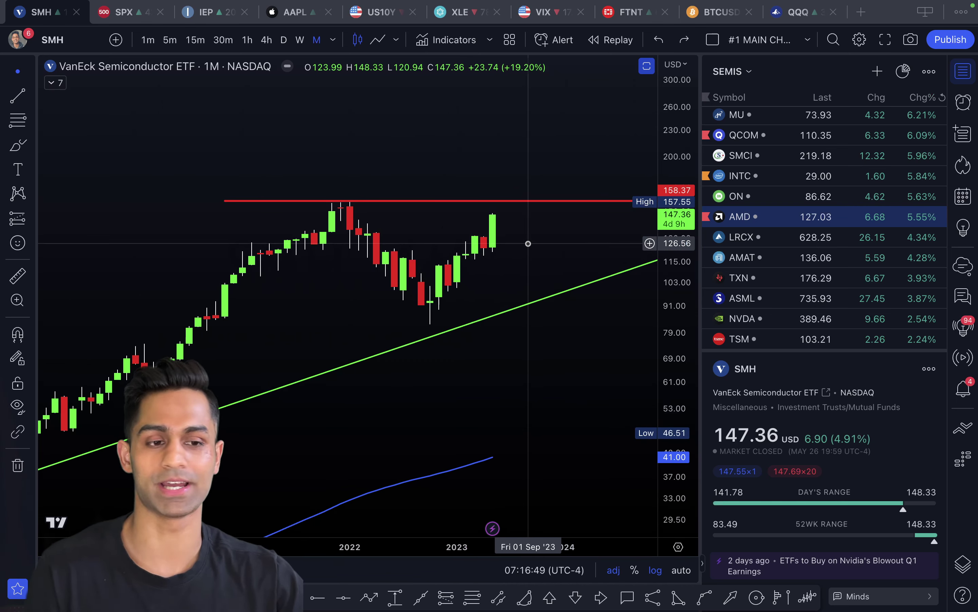
pyautogui.scroll(-3, 528, 243)
pyautogui.moveTo(574, 367); pyautogui.dragTo(572, 303)
pyautogui.scroll(-3, 571, 304)
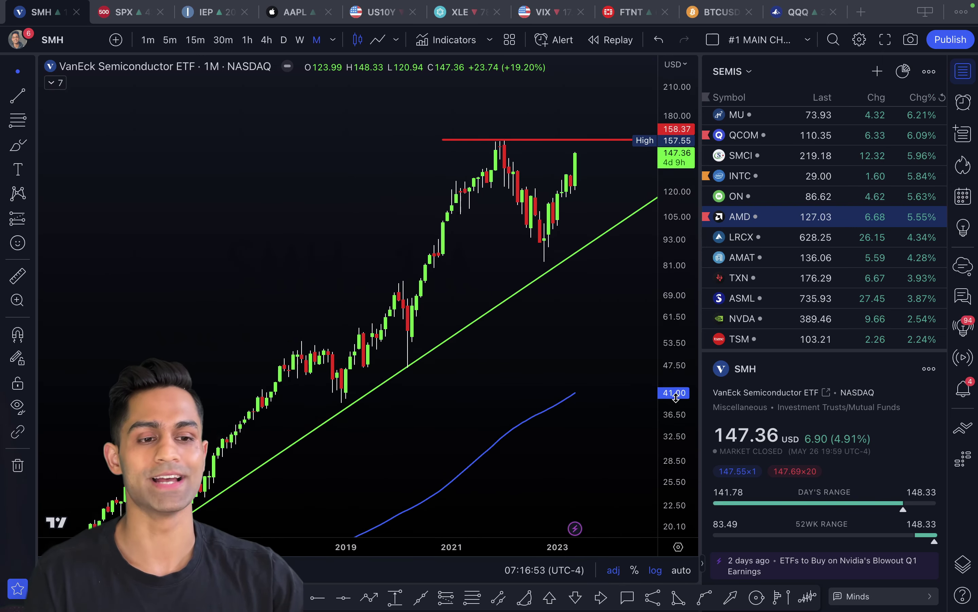
pyautogui.moveTo(560, 369)
pyautogui.mouseDown()
pyautogui.moveTo(553, 312)
pyautogui.moveTo(553, 380)
pyautogui.mouseUp()
pyautogui.scroll(-1, 553, 312)
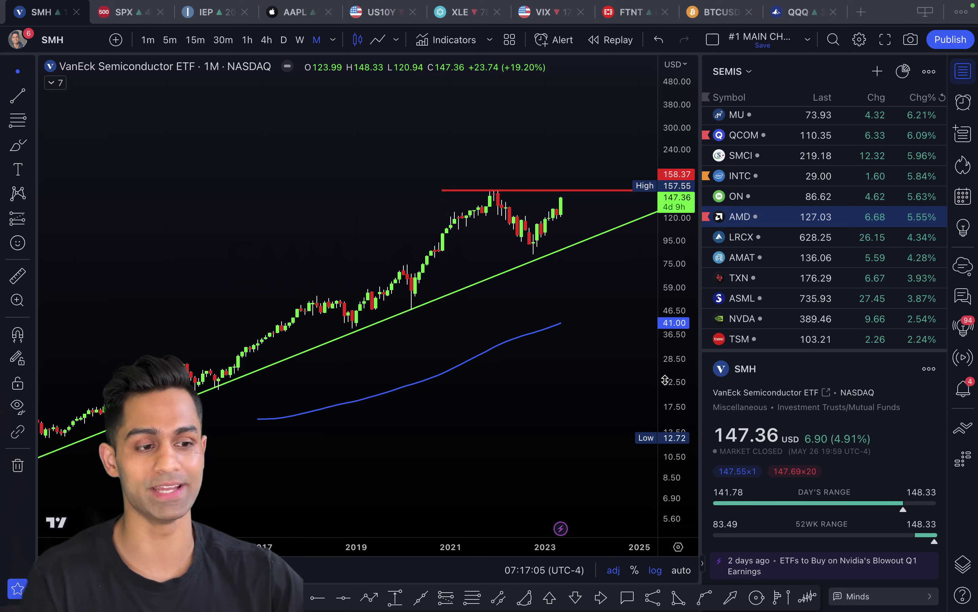